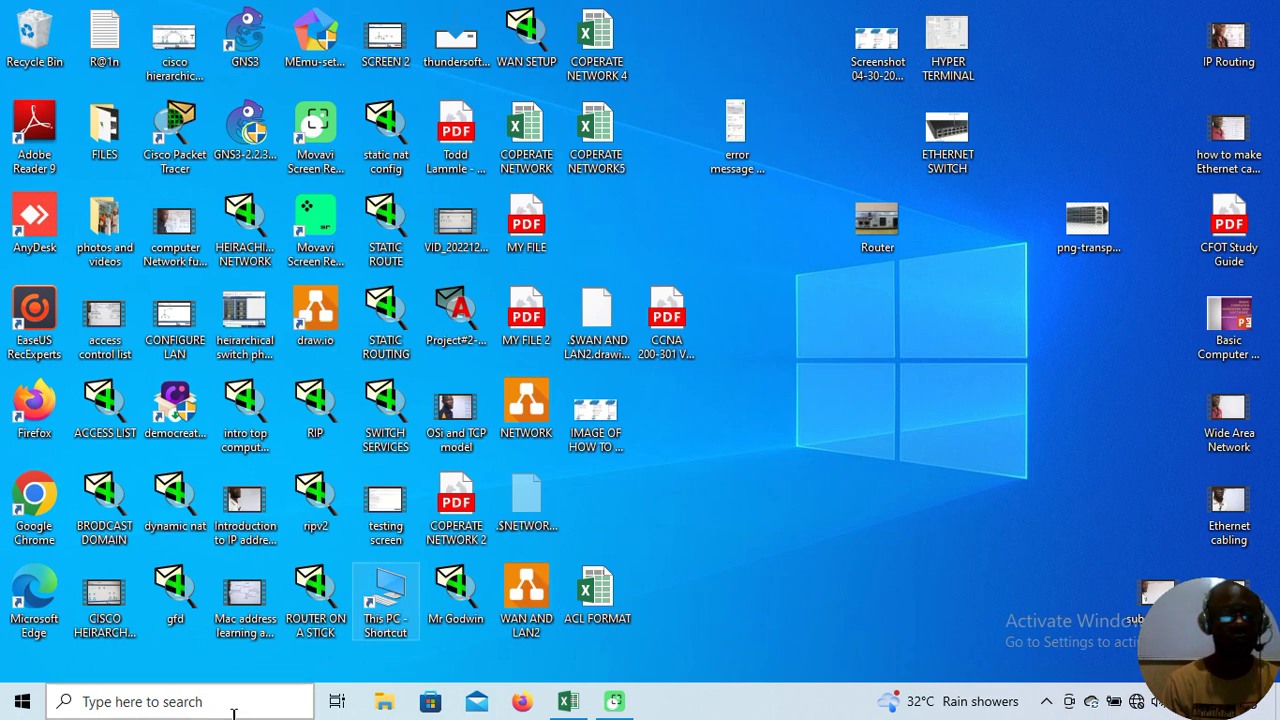
Open the Network & Internet settings and bring up the adapter options listing the network connections.
left_click(22, 702)
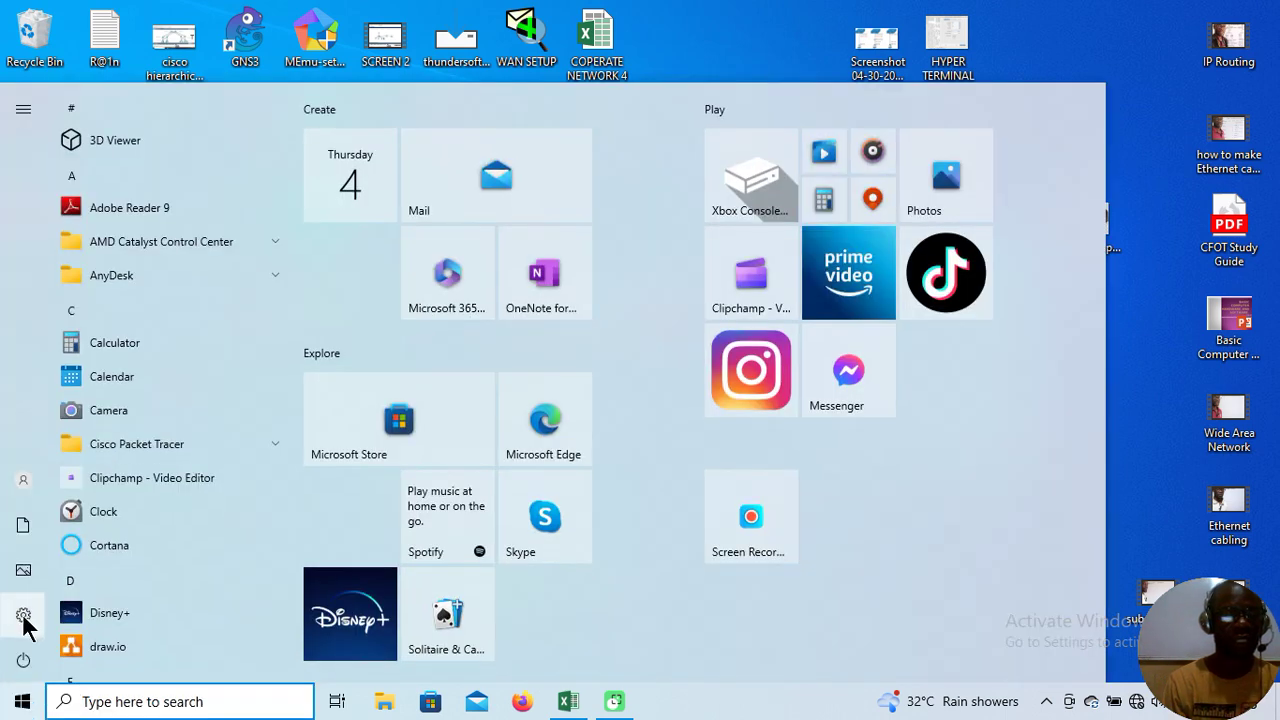
mouse_move(28, 625)
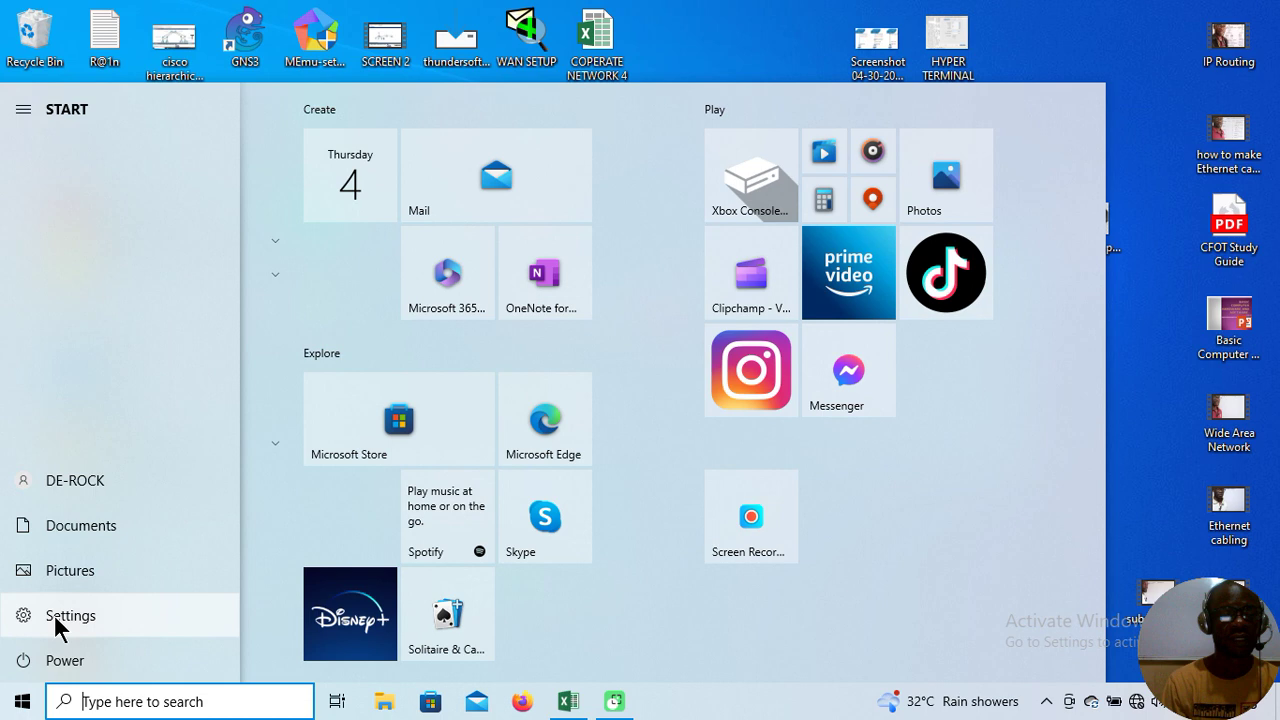
left_click(62, 617)
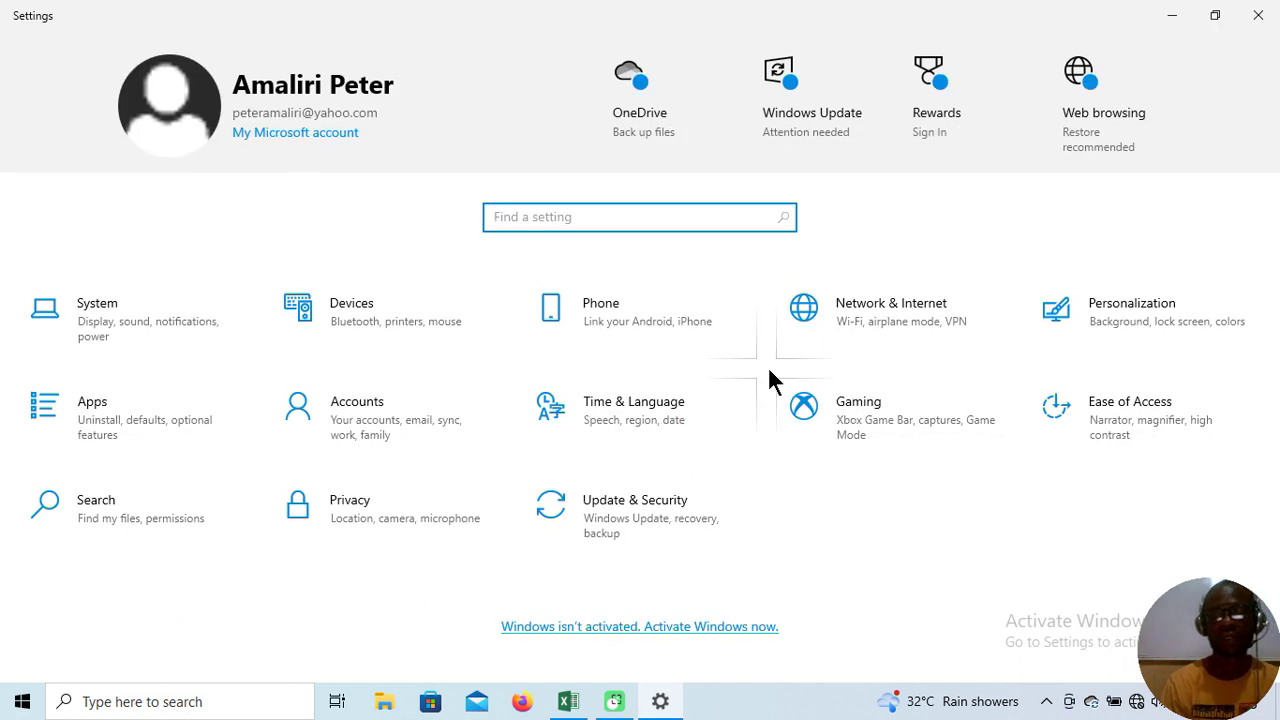
right_click(871, 308)
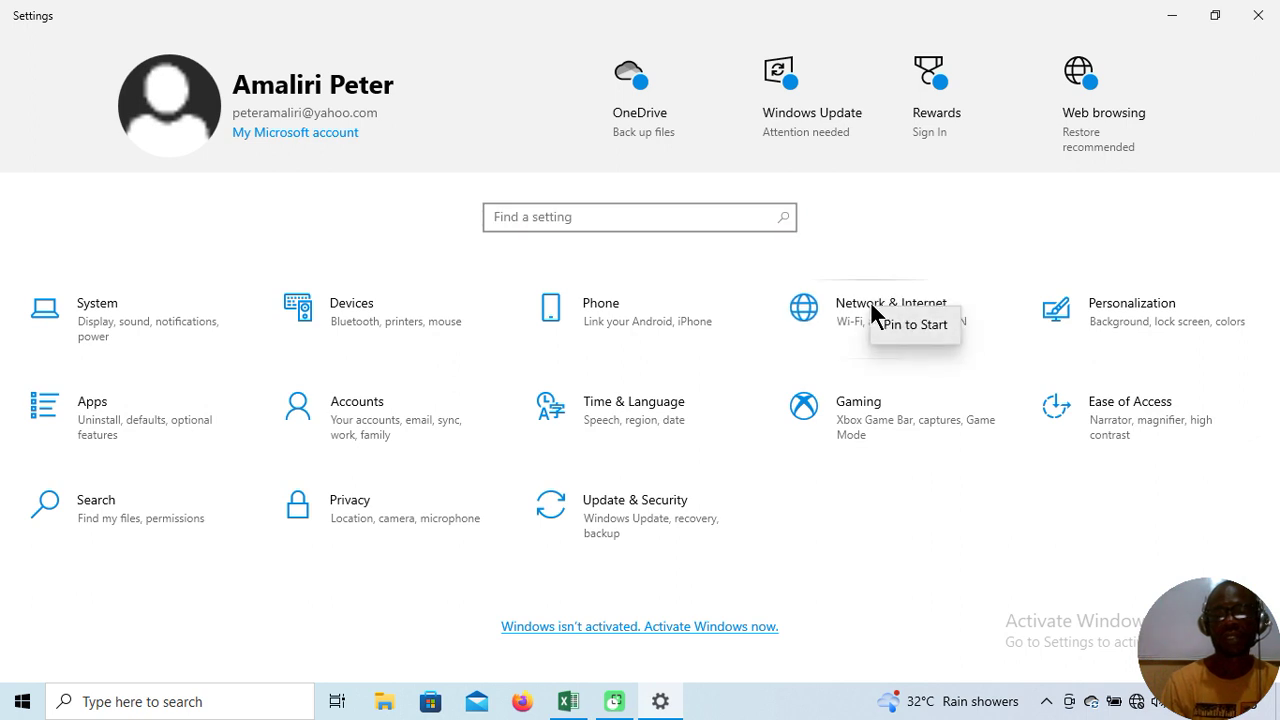
left_click(849, 310)
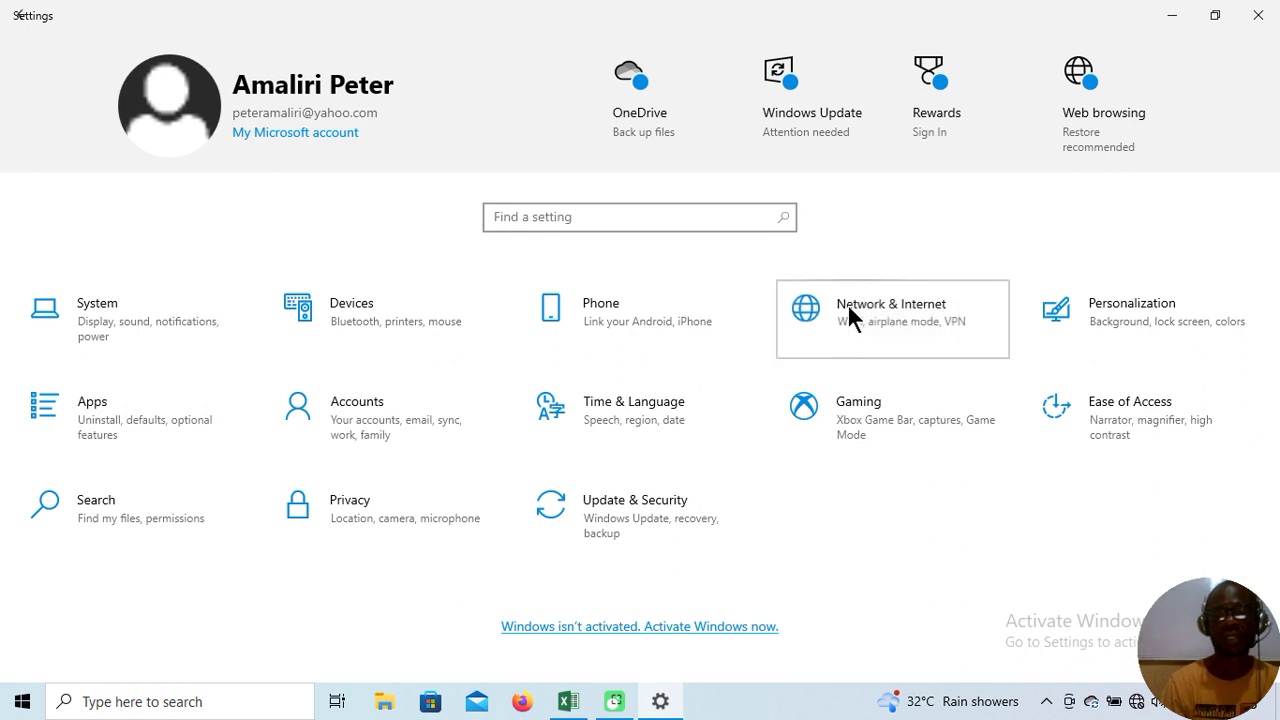
left_click(849, 310)
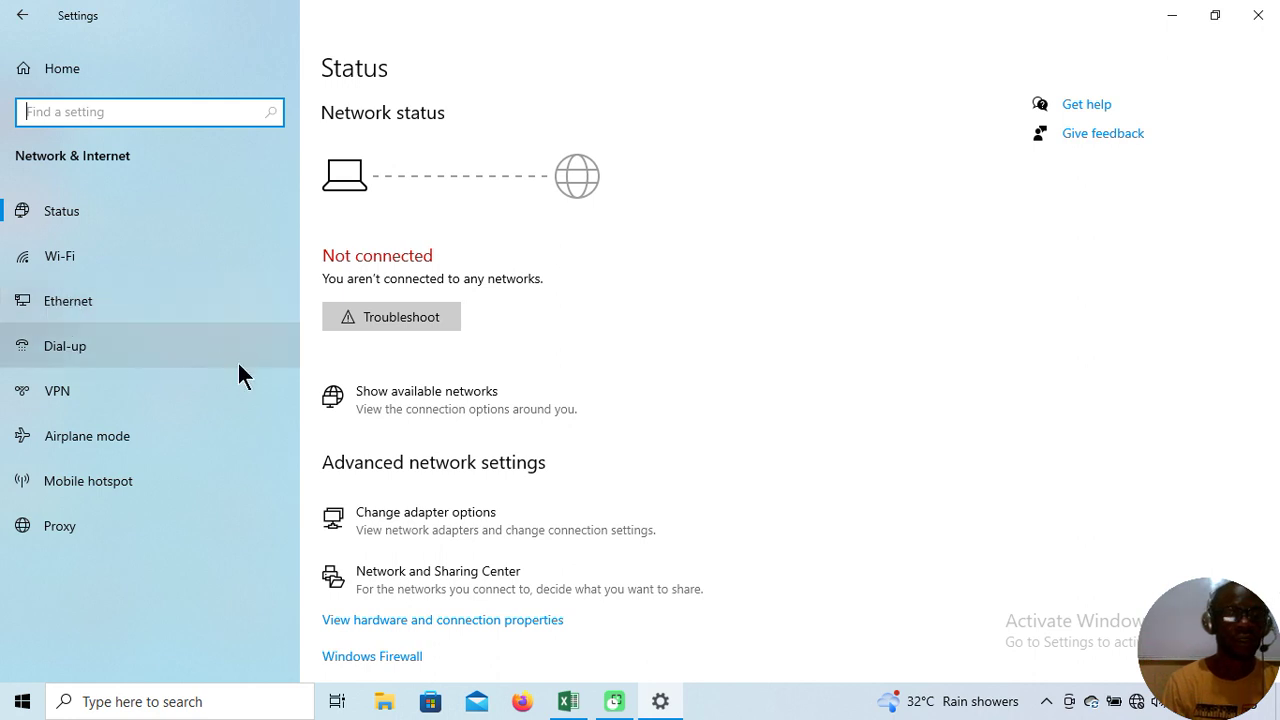
left_click(395, 508)
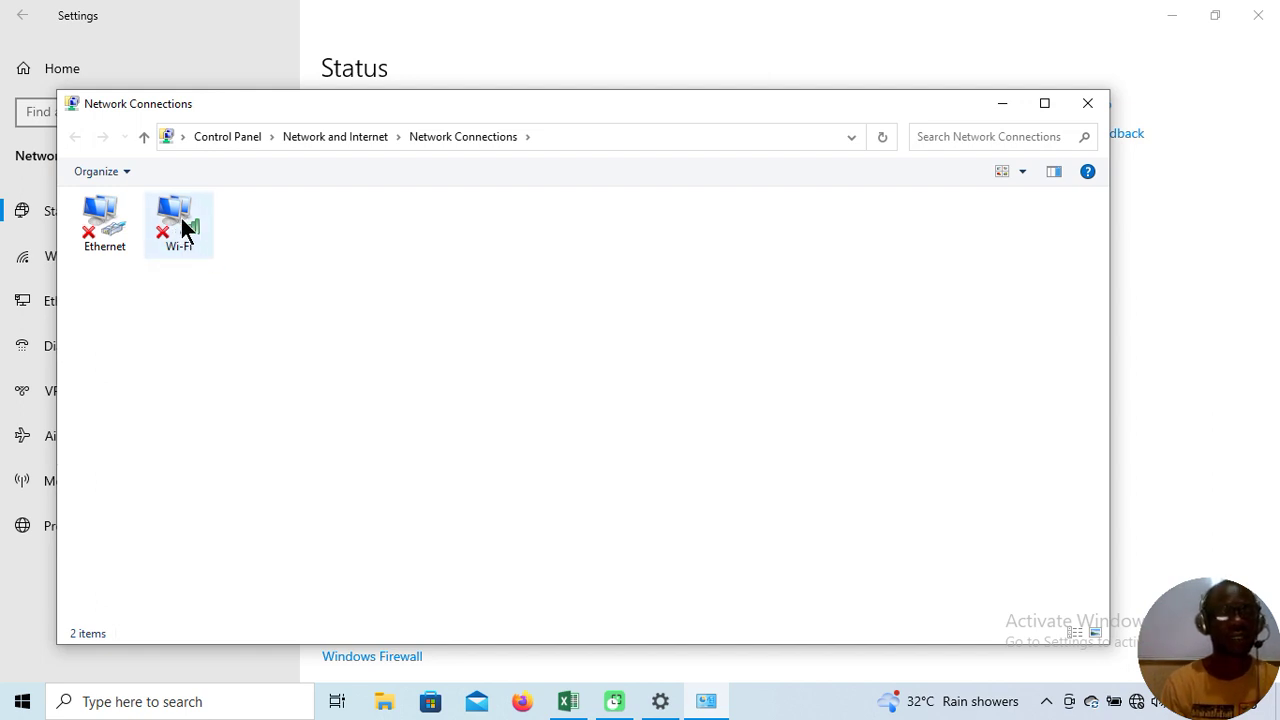
Open the Internet Protocol Version 4 (TCP/IPv4) properties of the Ethernet adapter.
left_click(108, 224)
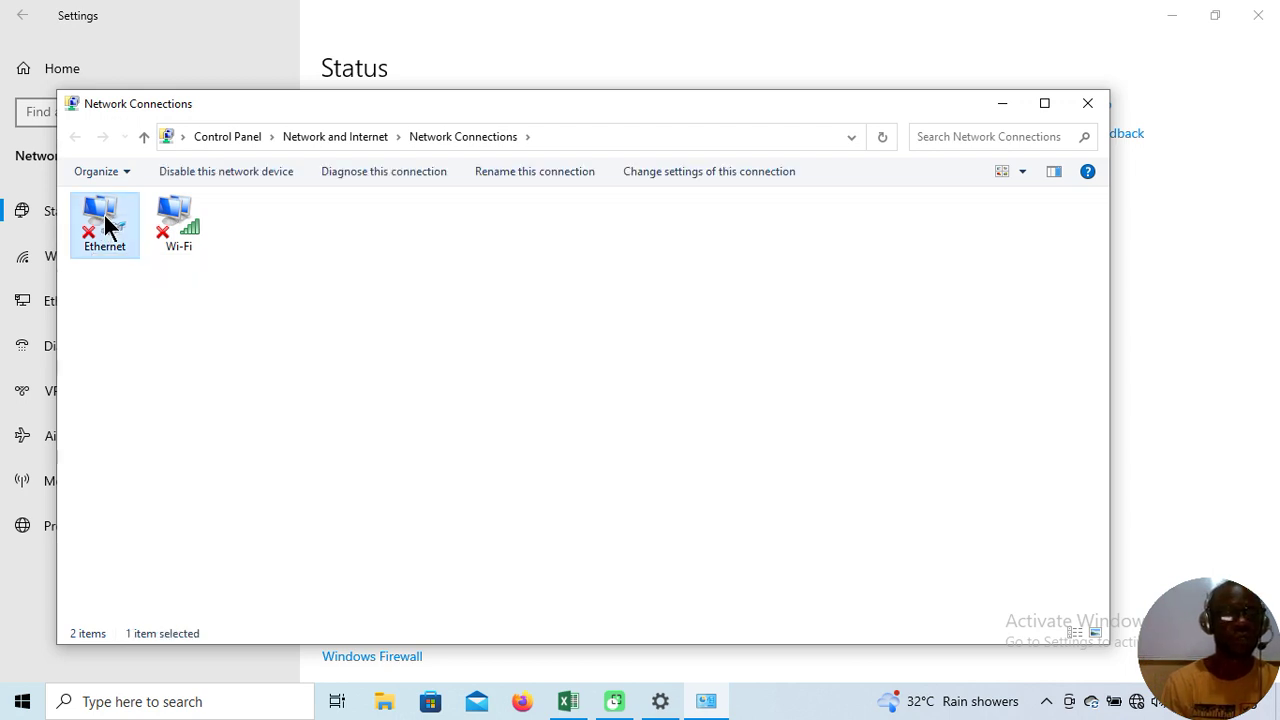
right_click(108, 224)
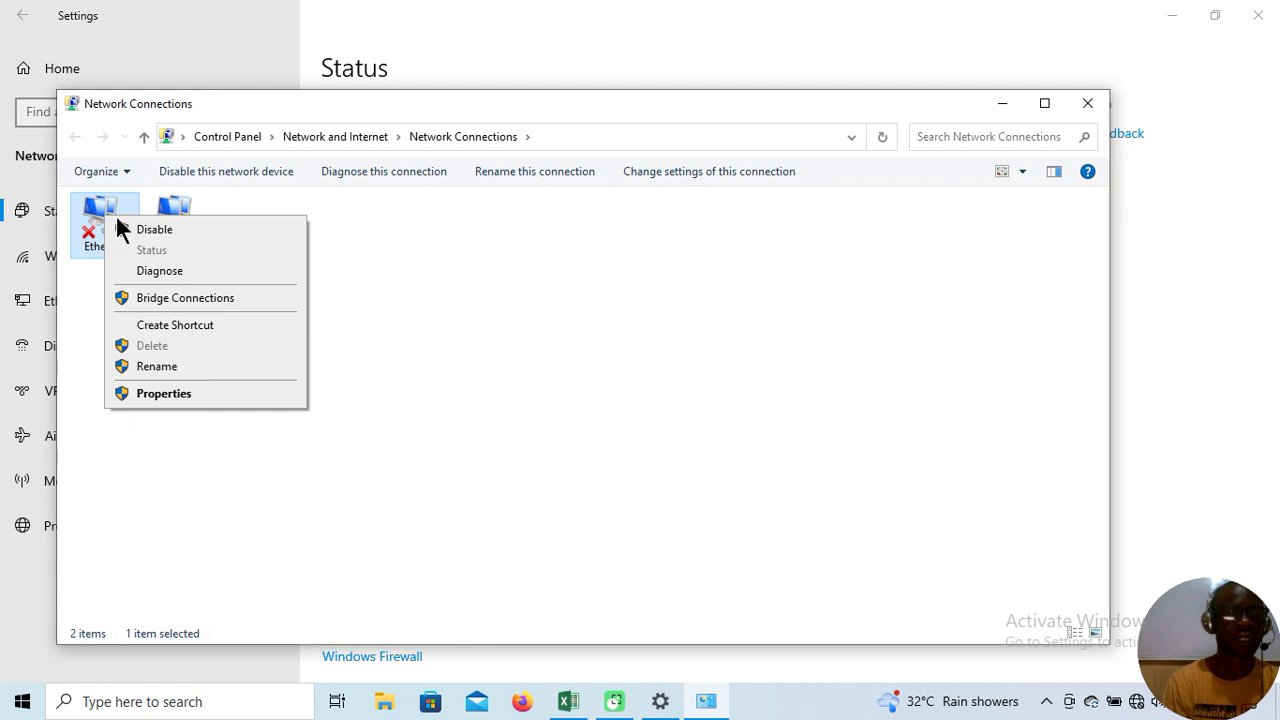
left_click(163, 394)
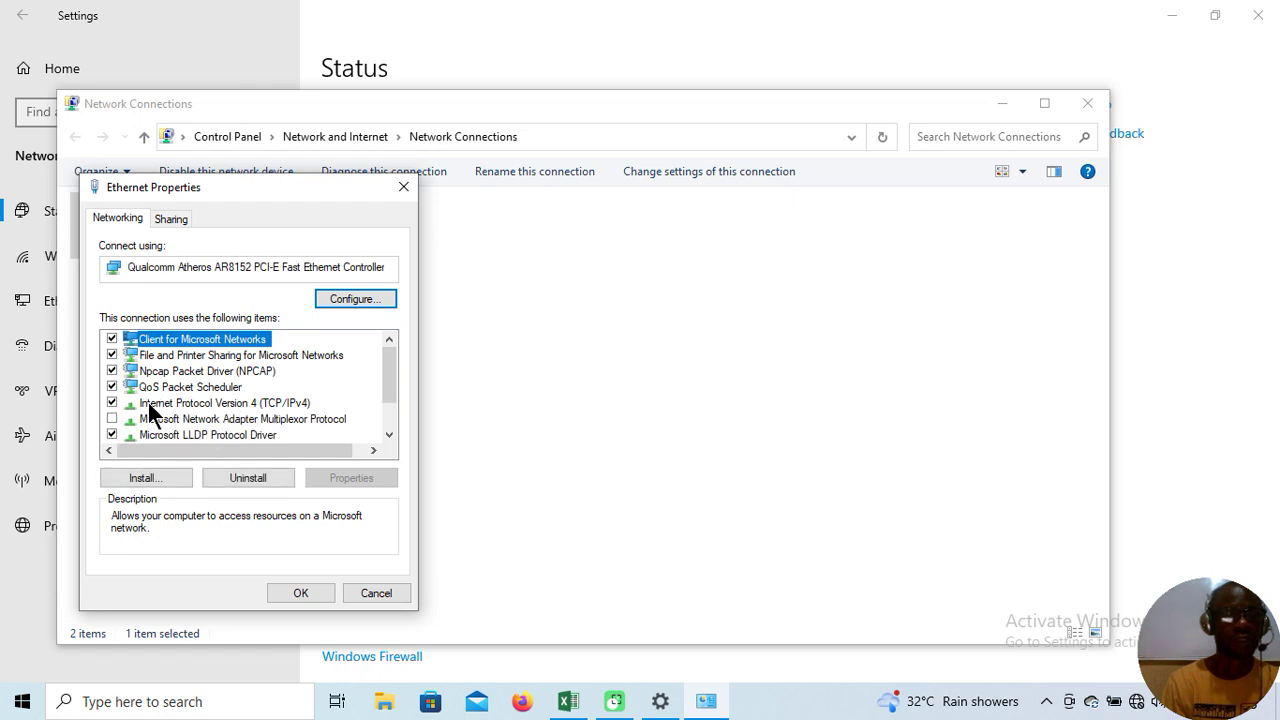
left_click(268, 402)
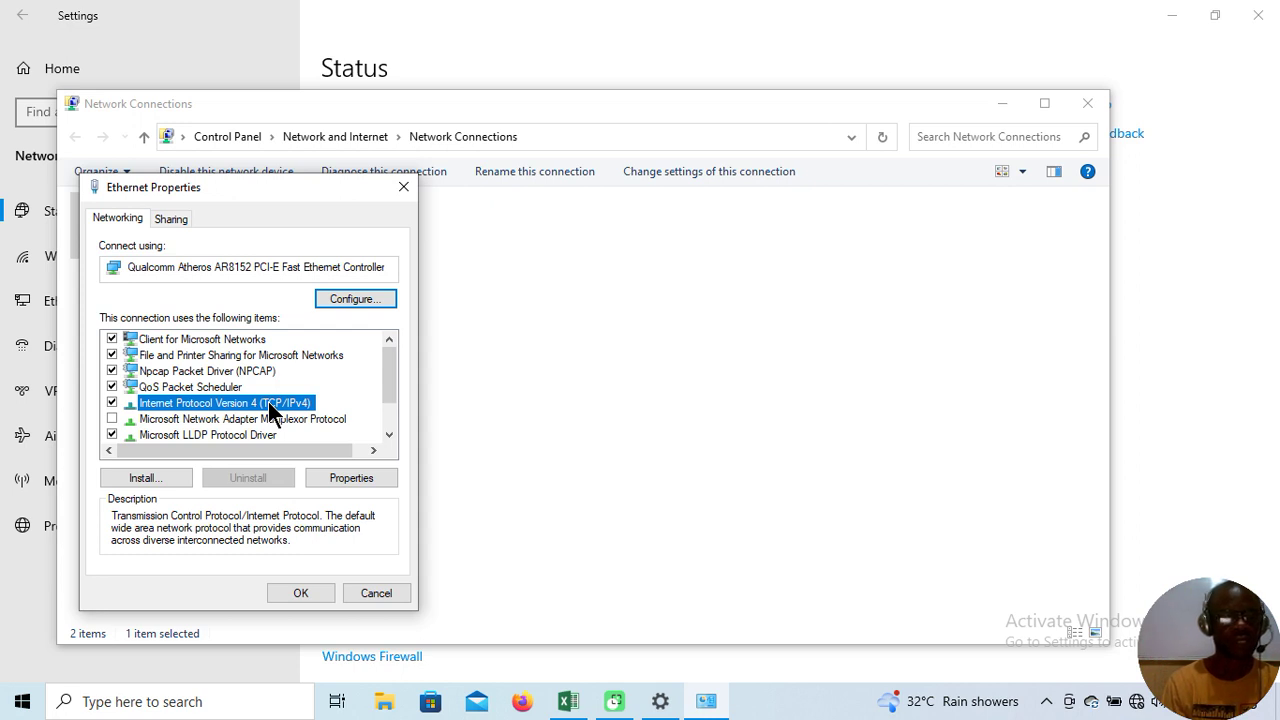
double_click(268, 402)
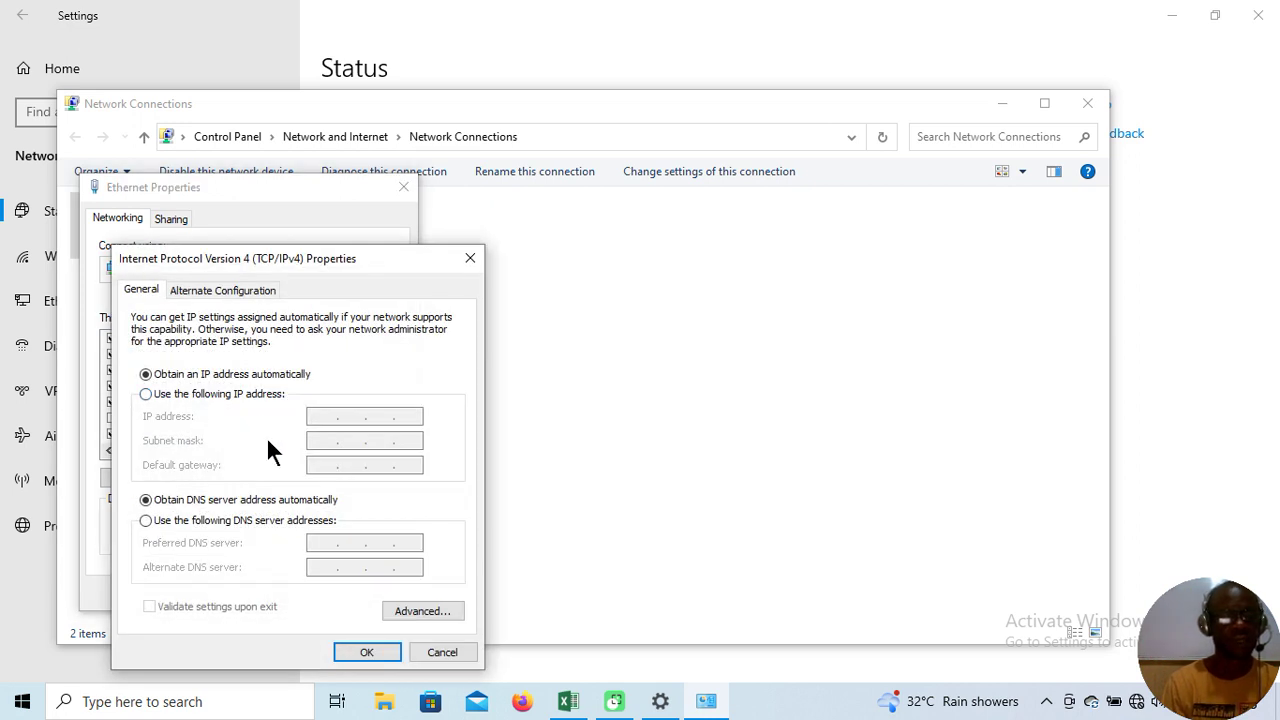
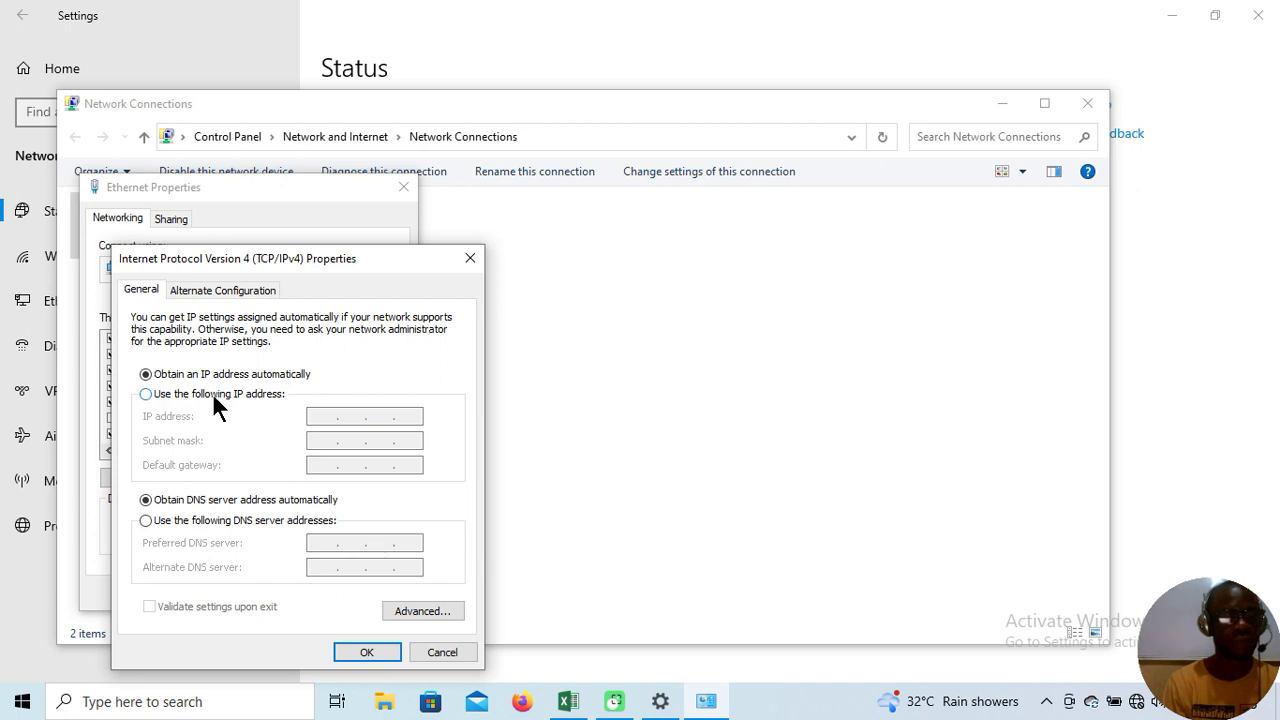
Switch to a manual IP address, set it to 192.168.10.2 and fill in the subnet mask 255.255.255.0.
left_click(146, 394)
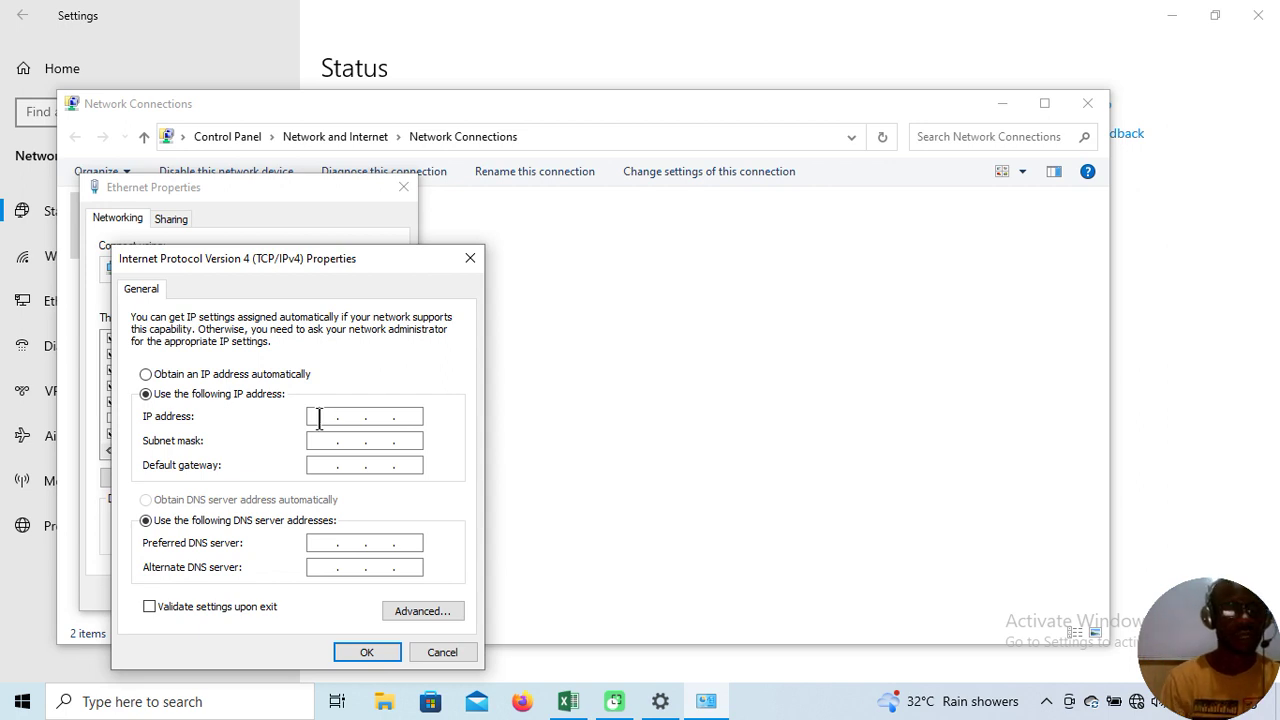
type("192 . ")
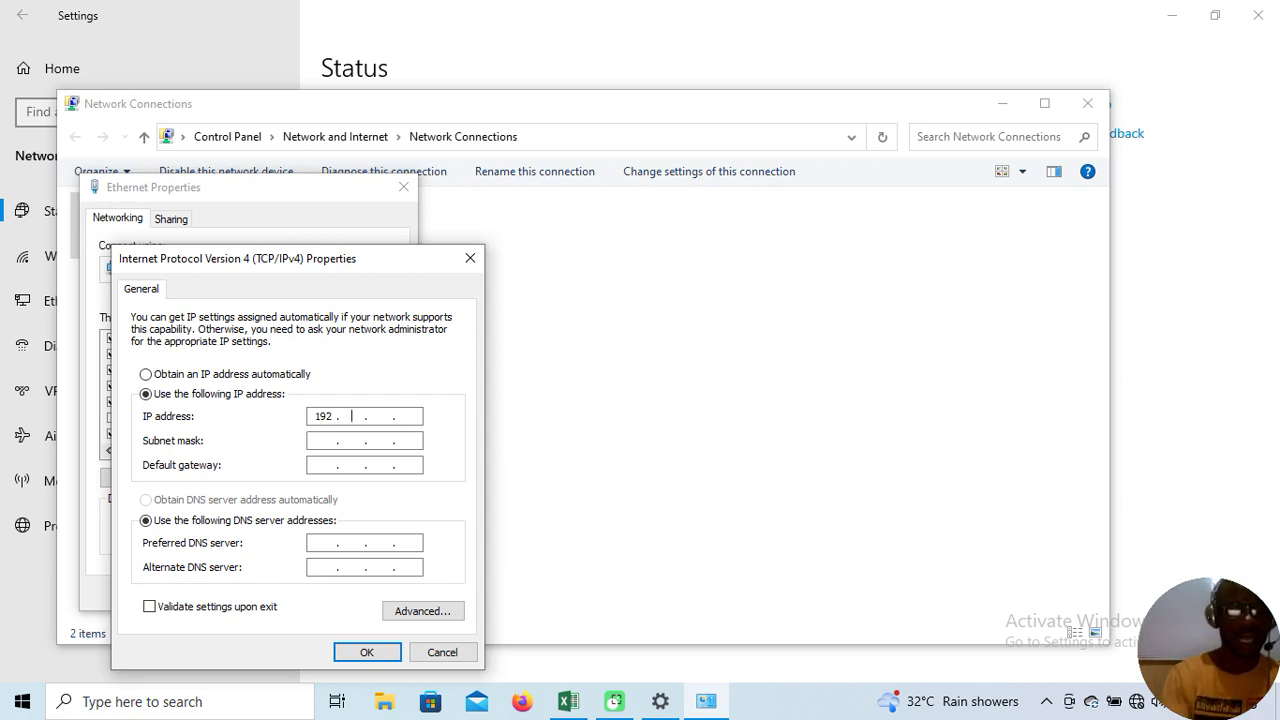
type("168 . 1")
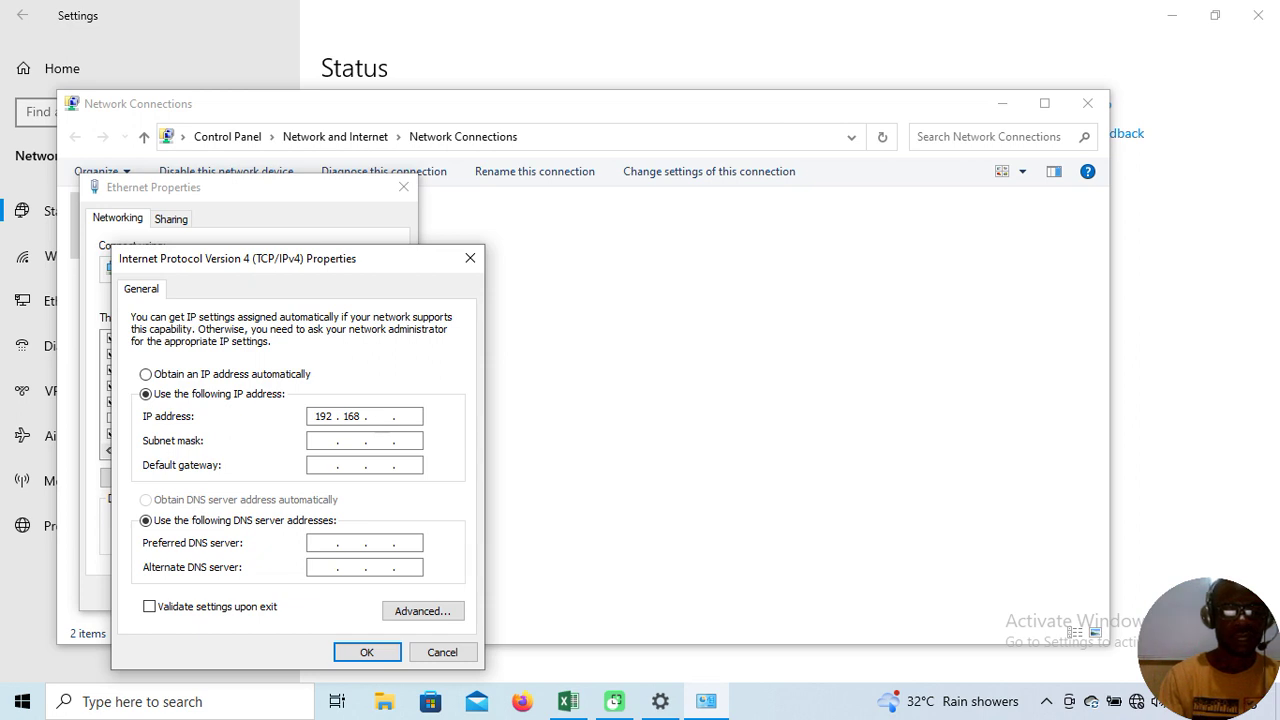
type("0 .")
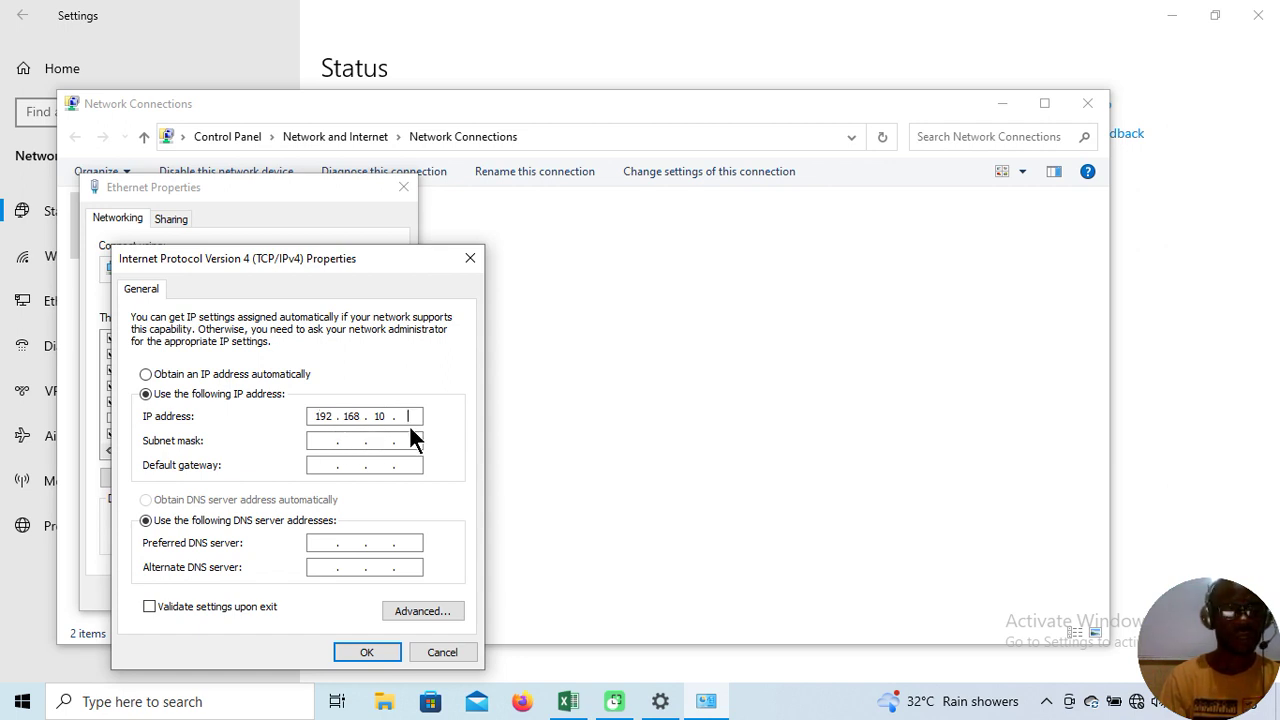
type("2")
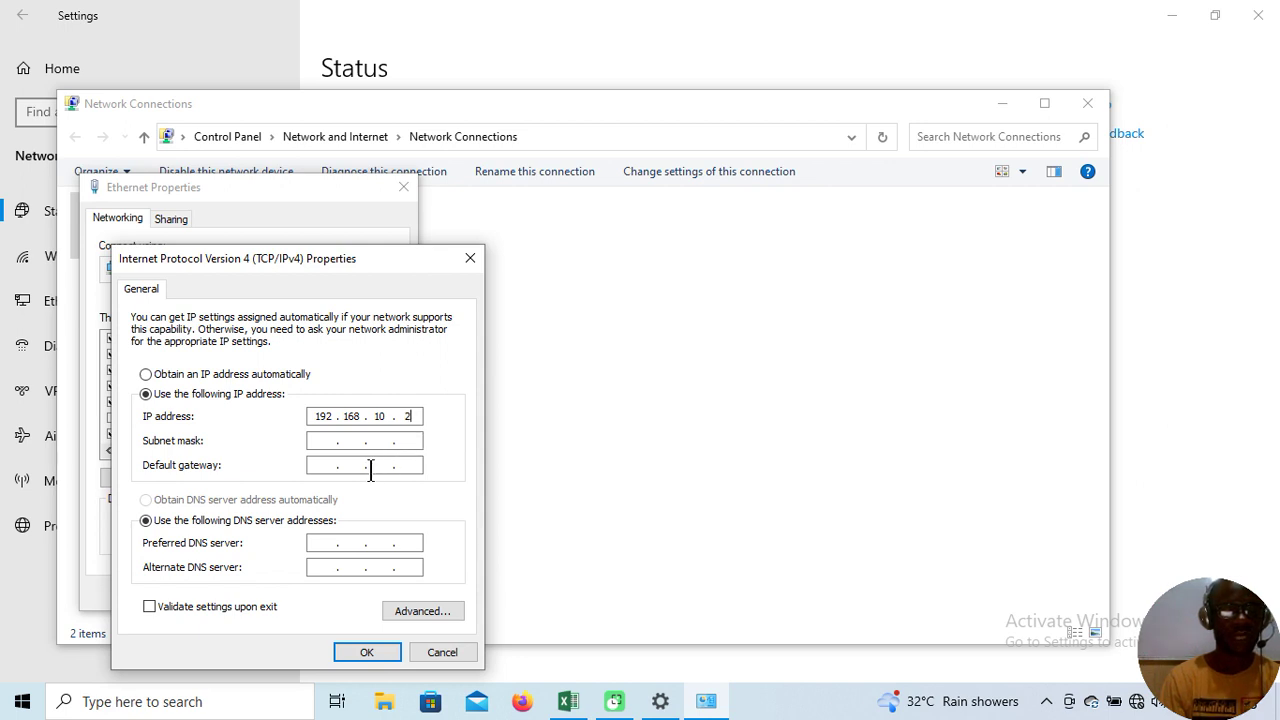
key("Tab")
Set the default gateway to 192.168.10.1.
left_click(340, 460)
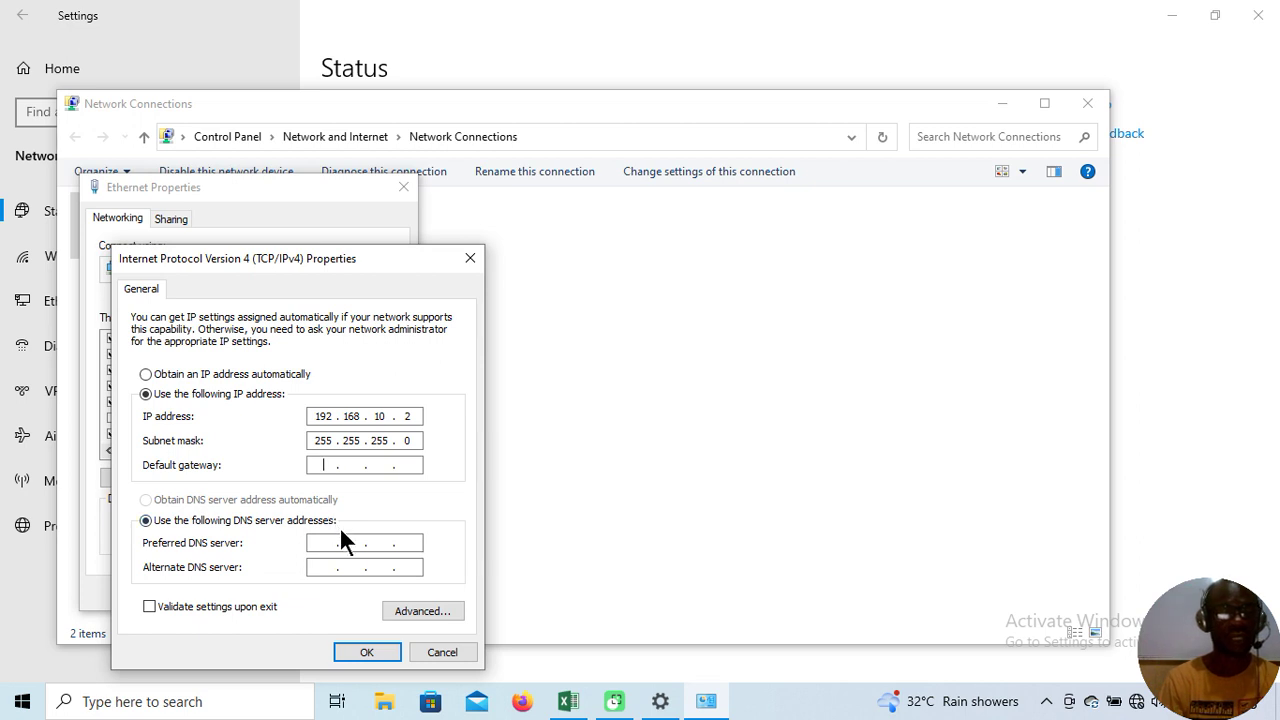
type("119 . 2 ")
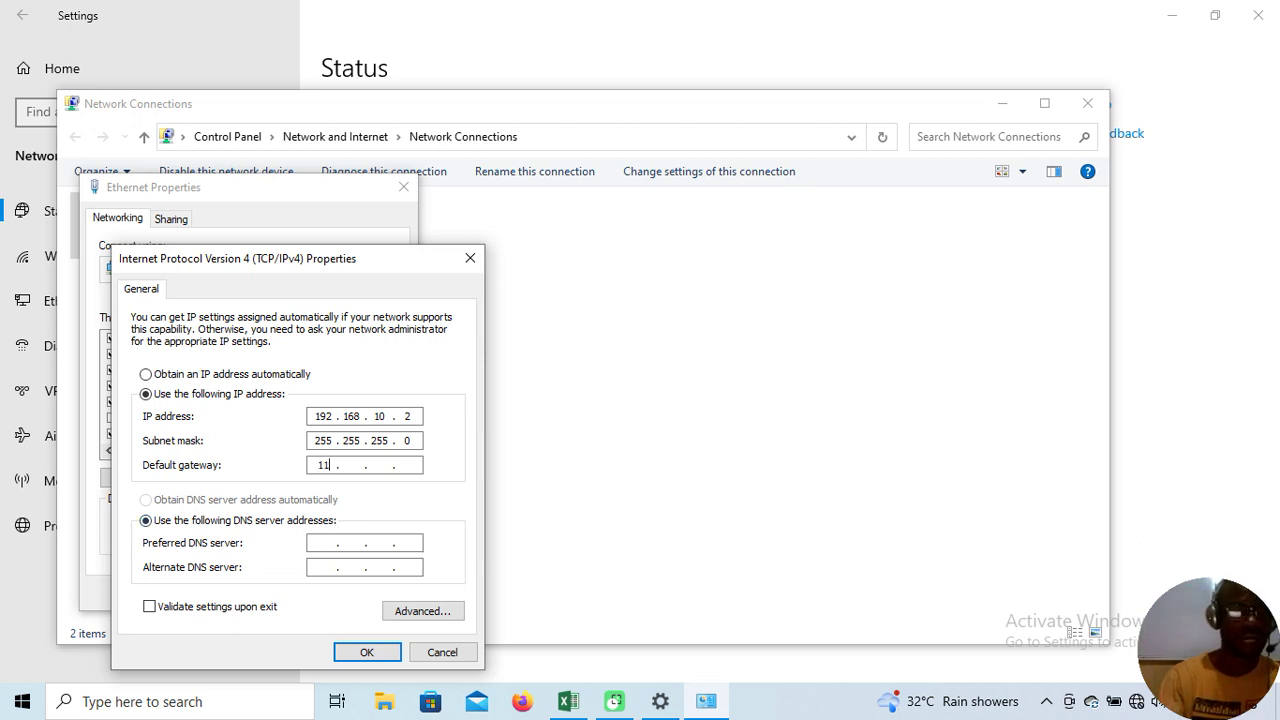
type(". 168 . ")
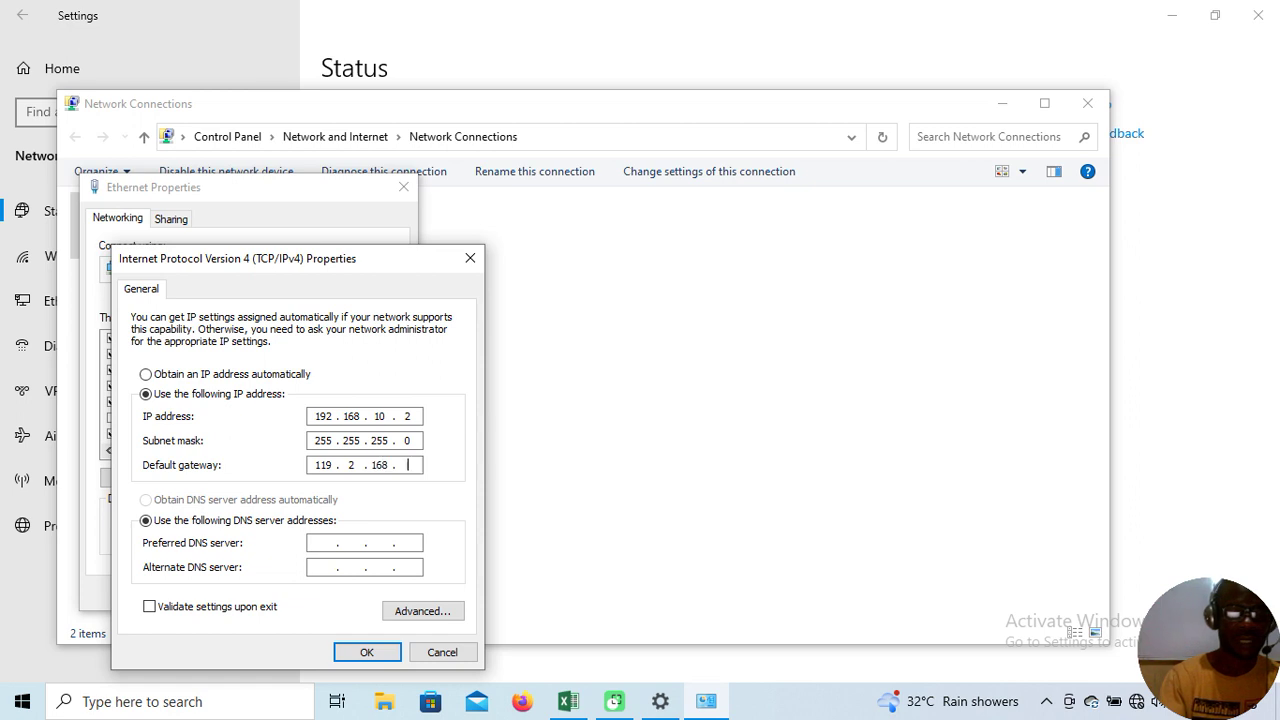
type("10")
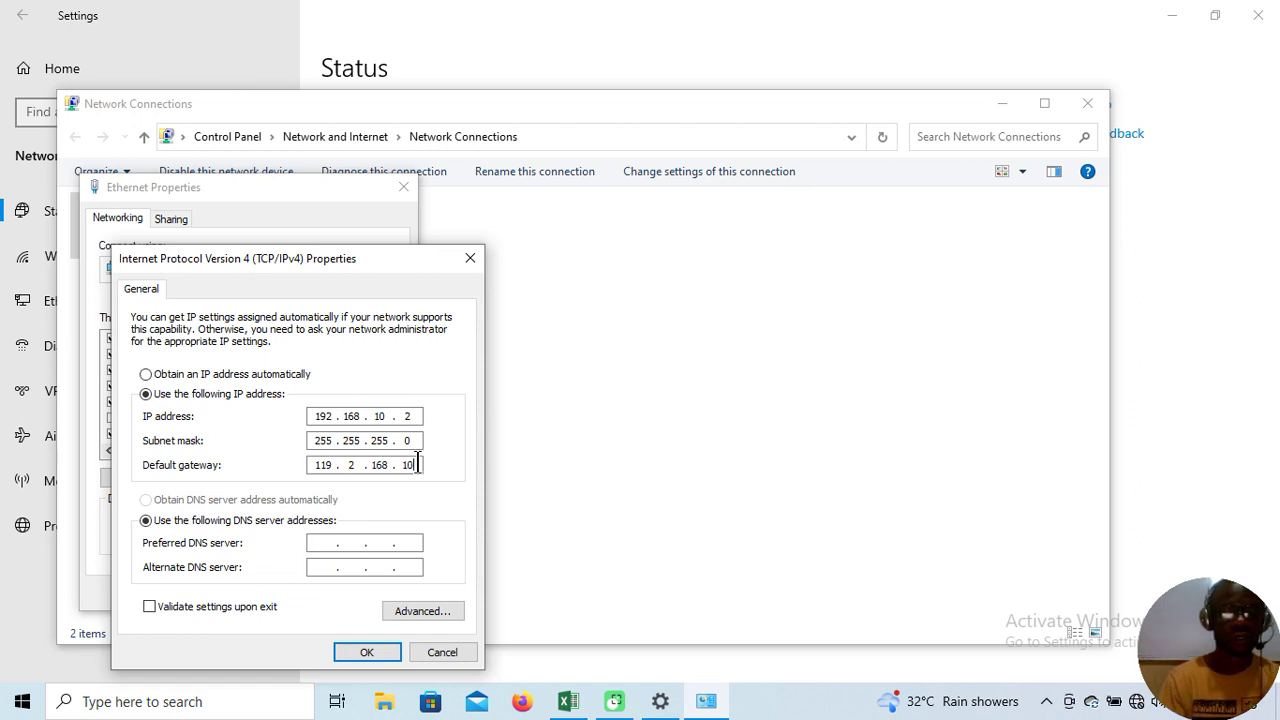
key("BackSpace")
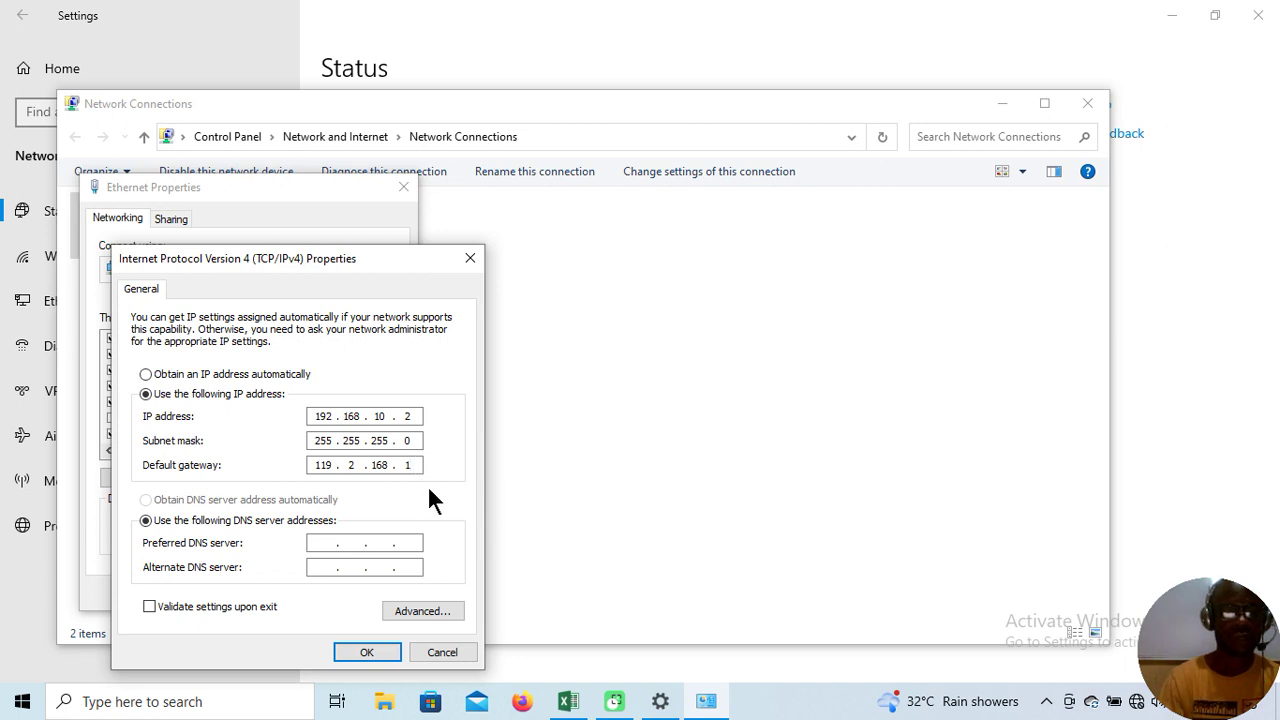
double_click(336, 468)
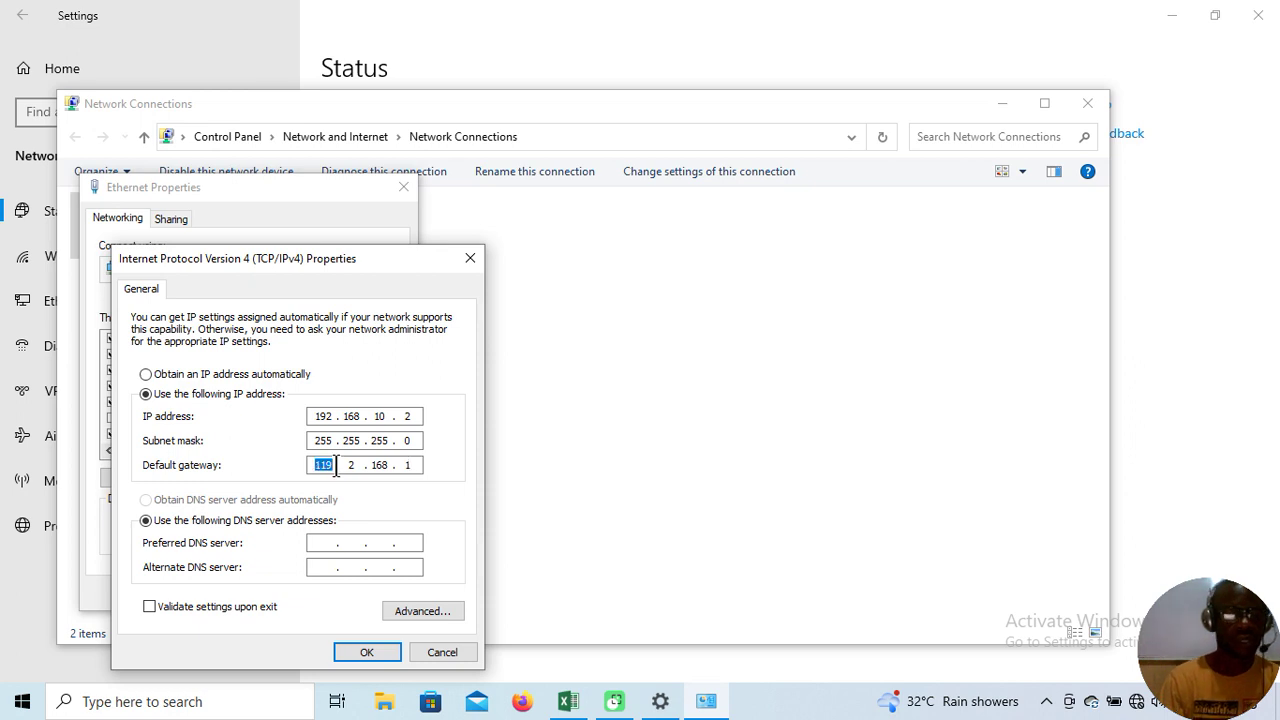
type("192 . ")
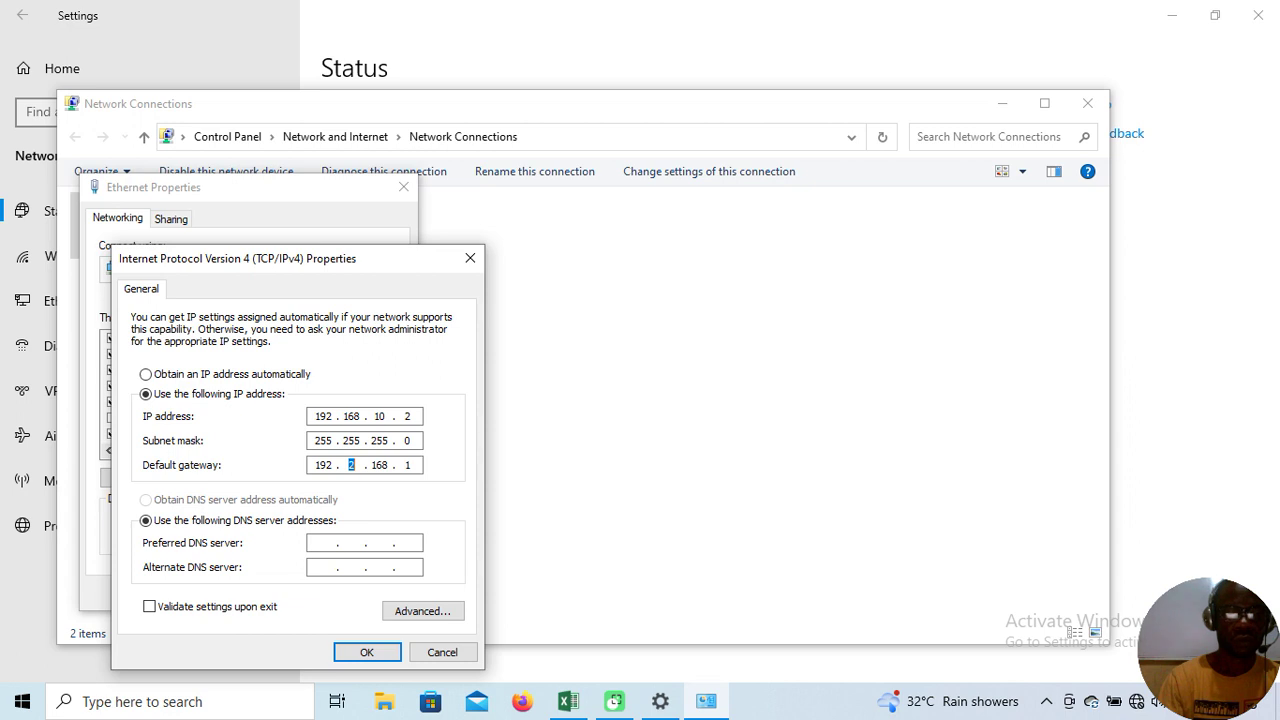
type("168 . ")
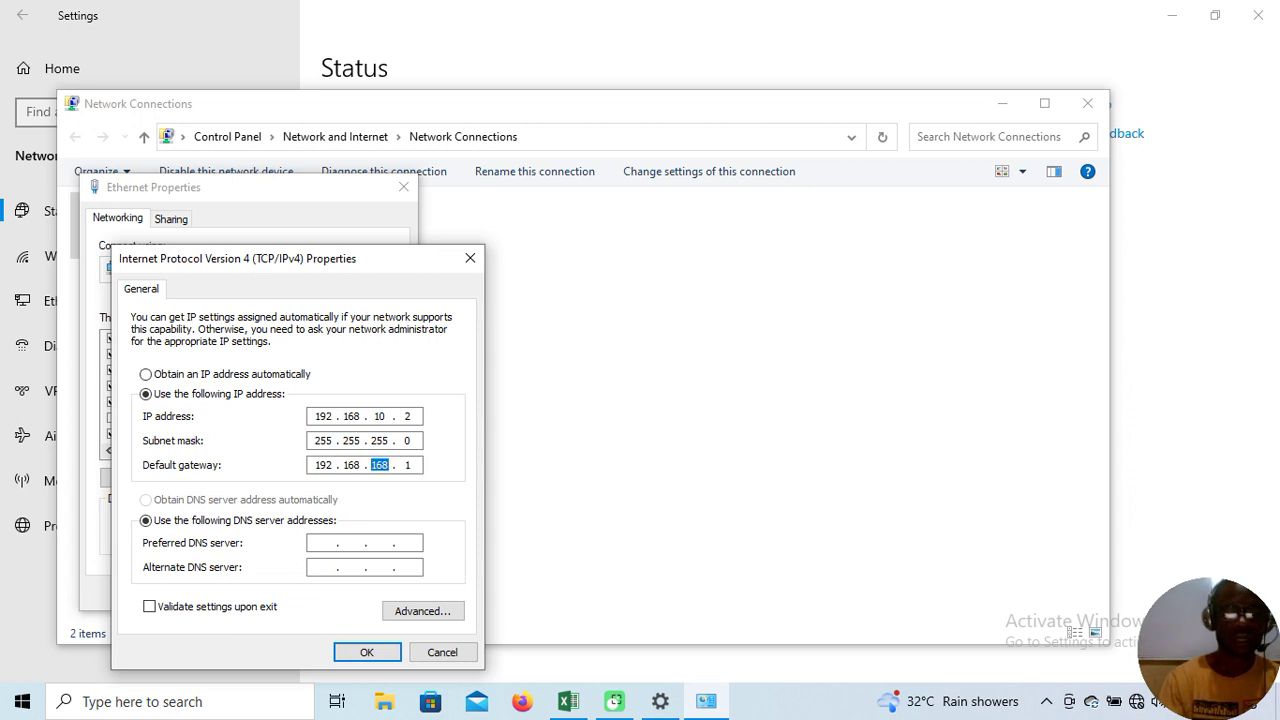
type("10")
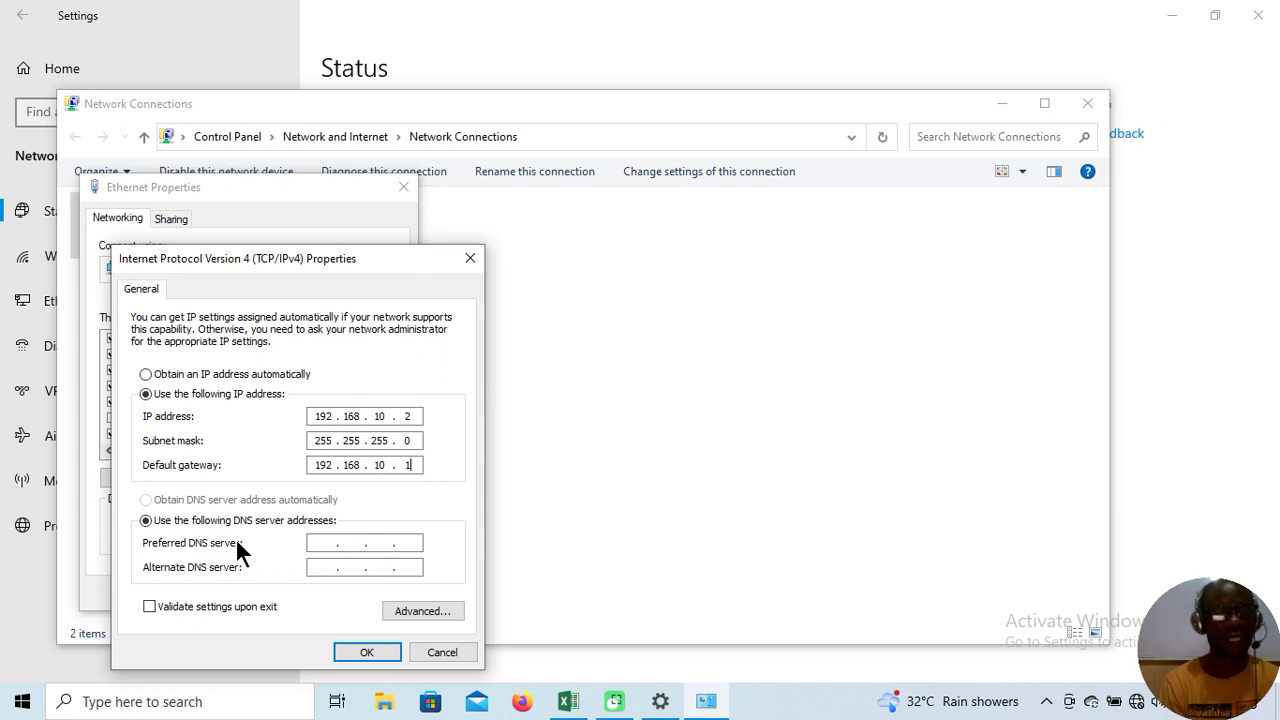
Set the preferred DNS server to 165.10.20.30 and apply the IPv4 and Ethernet adapter settings.
left_click(322, 545)
type("165 . ")
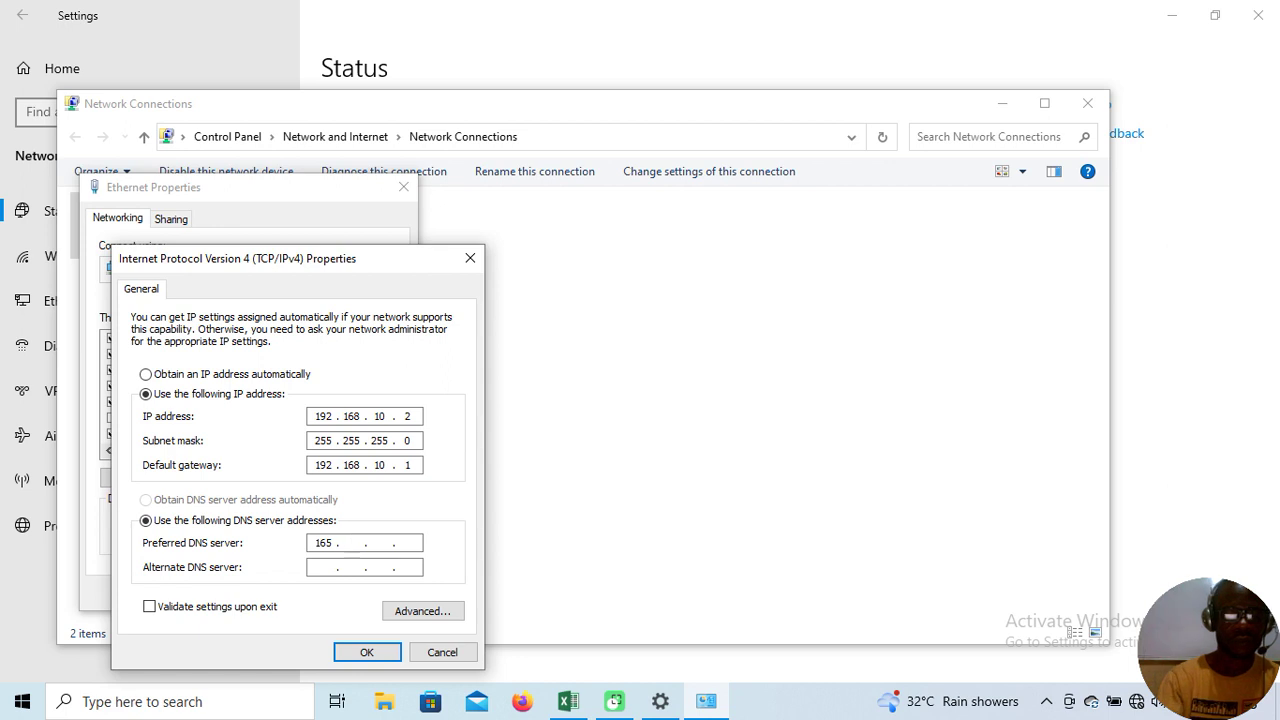
type("10 . 2")
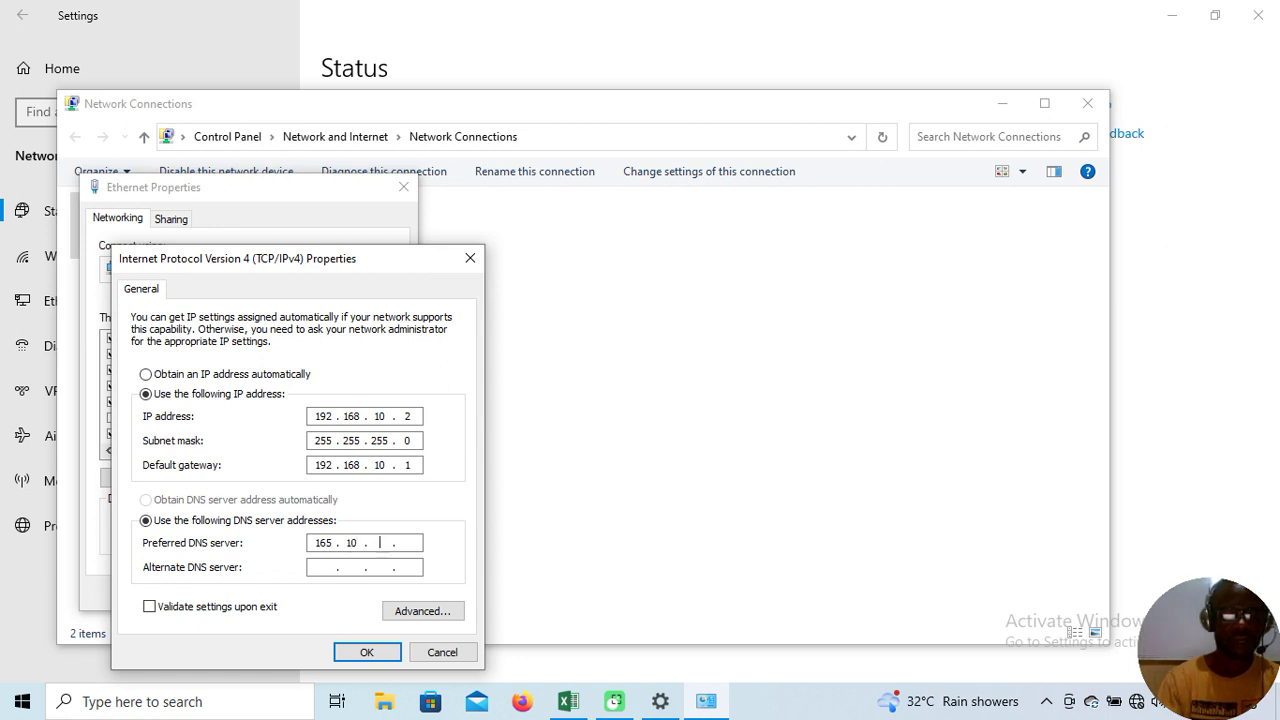
type("0 . ")
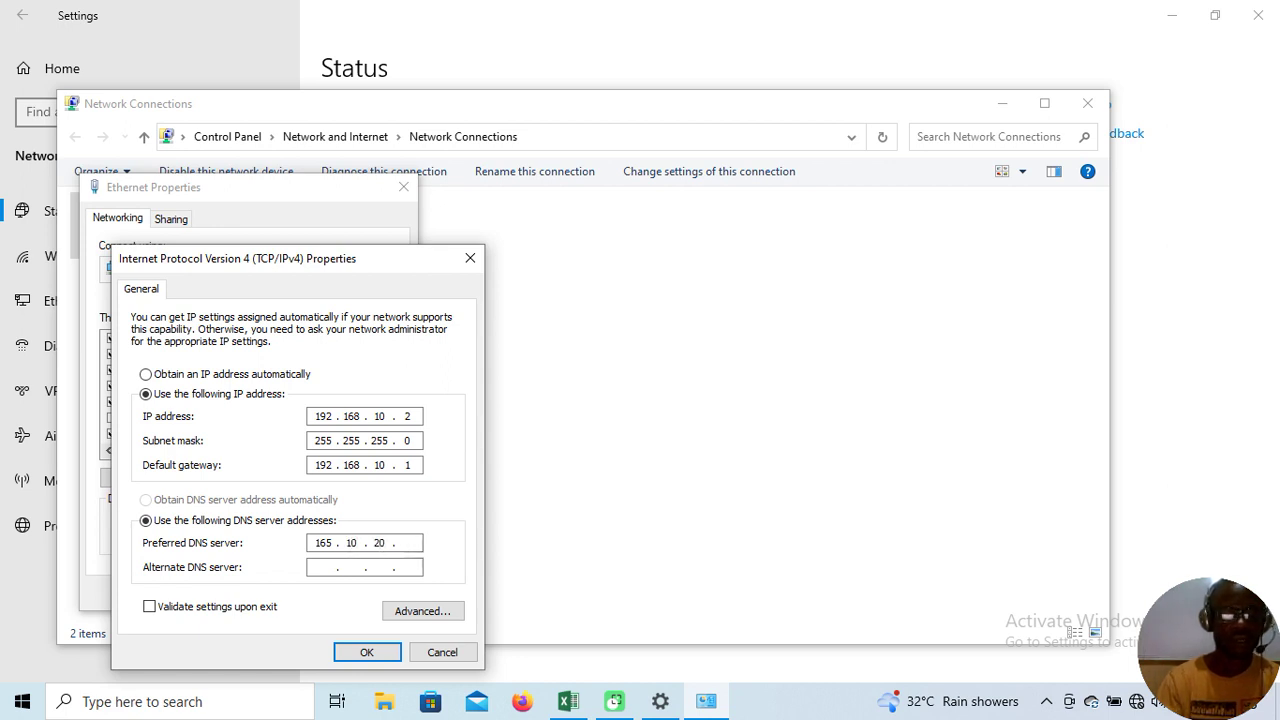
type("30")
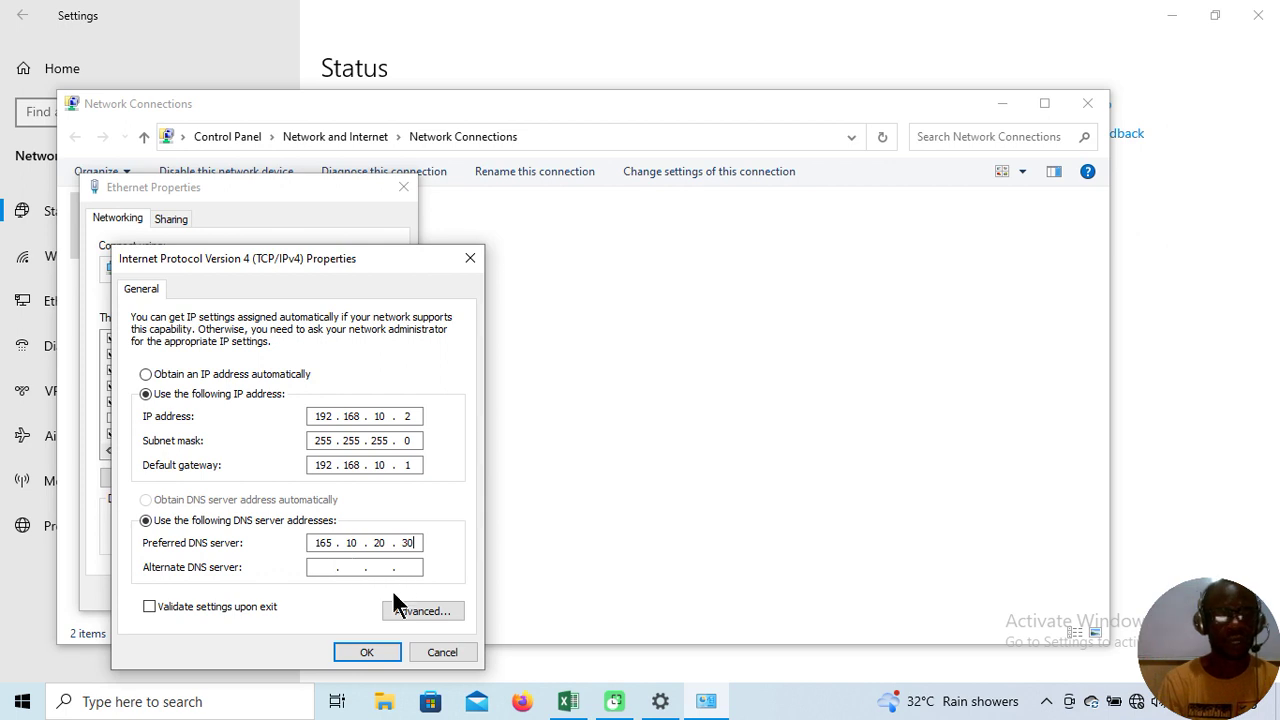
left_click(345, 652)
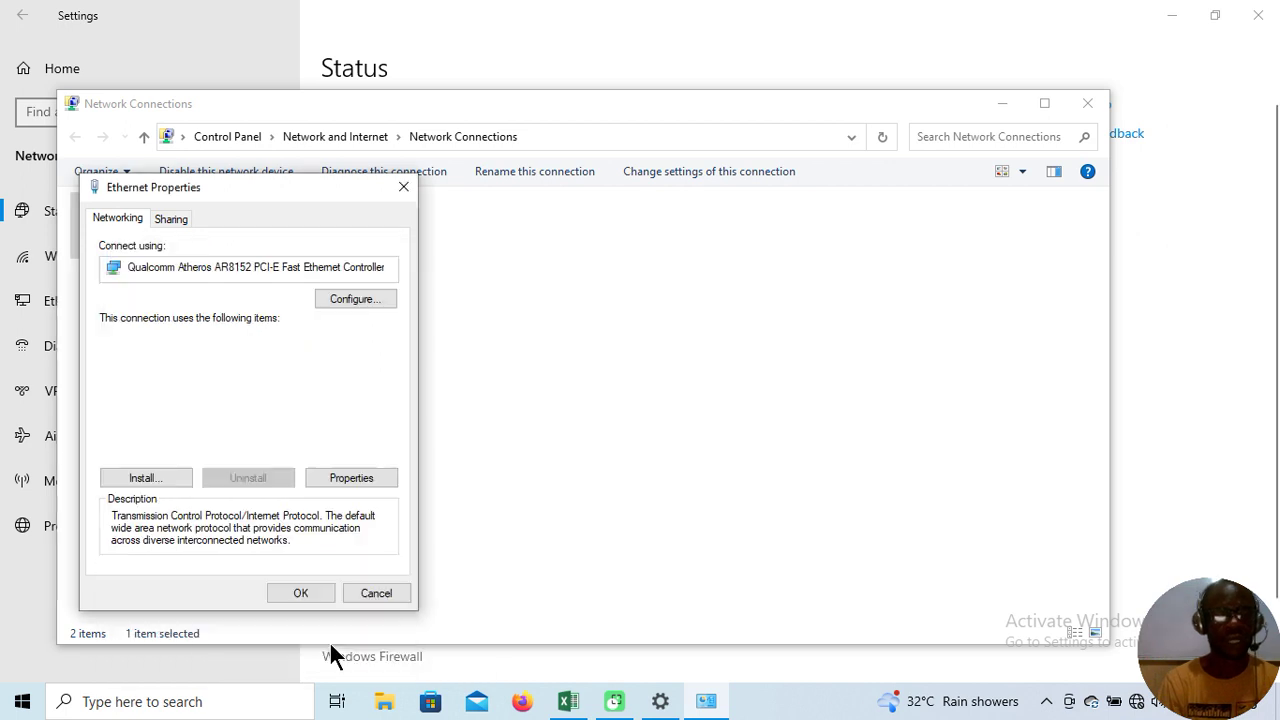
left_click(302, 593)
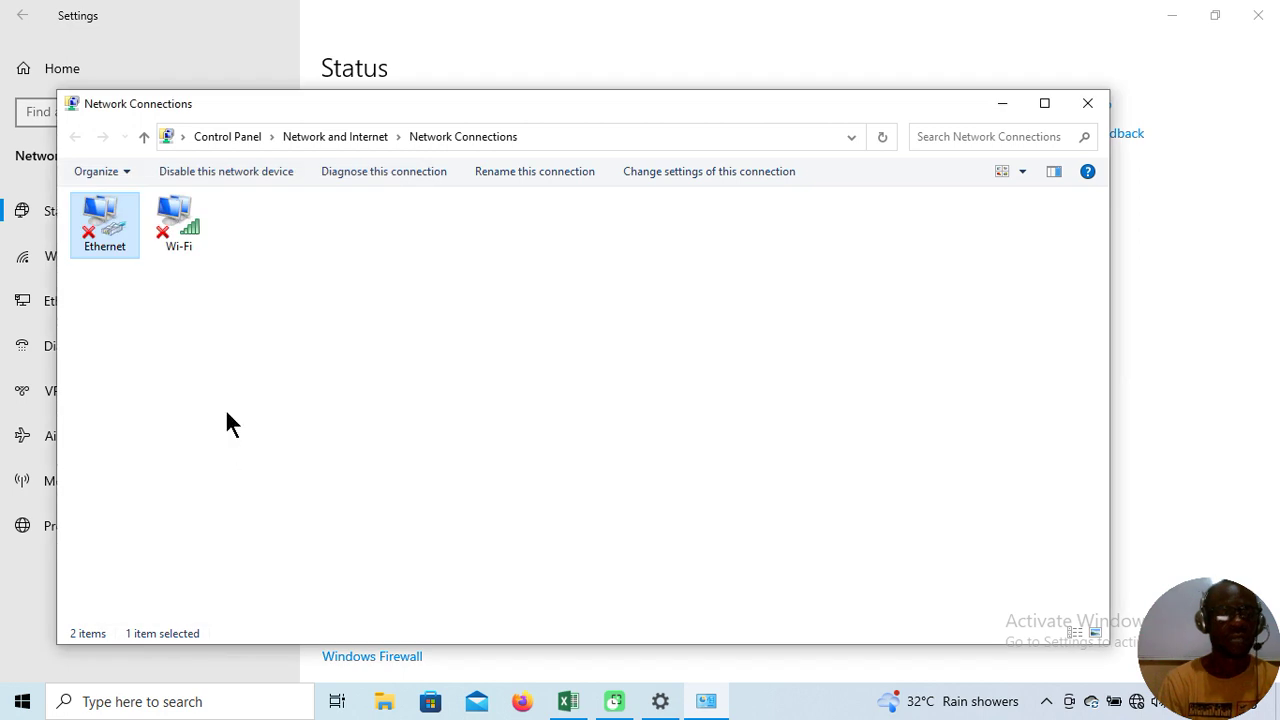
Reopen the Ethernet adapter's TCP/IPv4 properties to check the saved addresses, and close the dialogs and the Network Connections window.
right_click(105, 226)
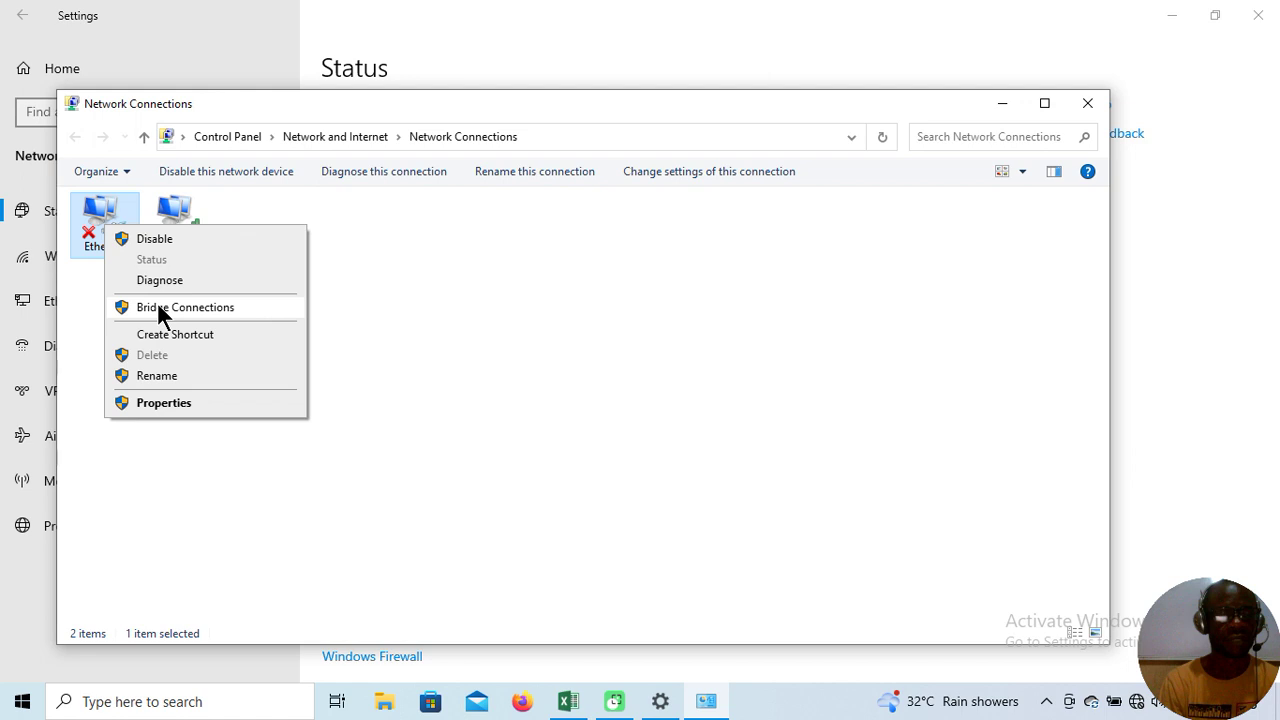
left_click(190, 402)
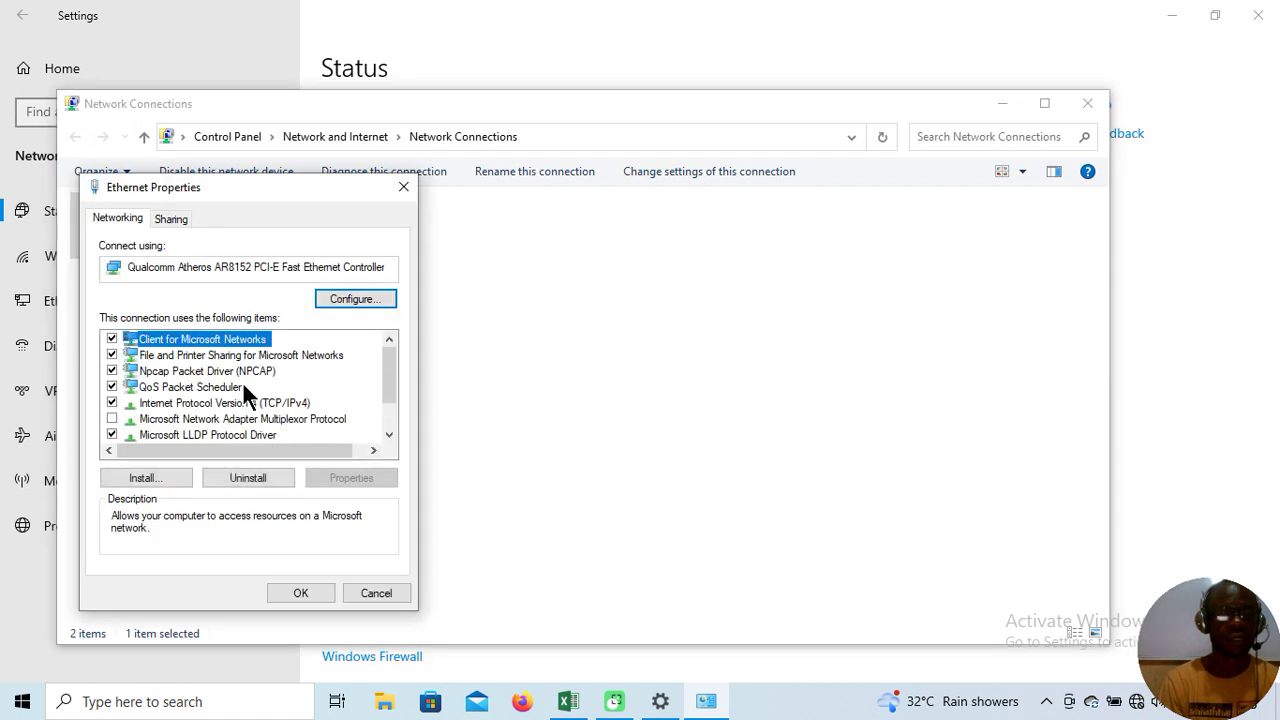
double_click(258, 402)
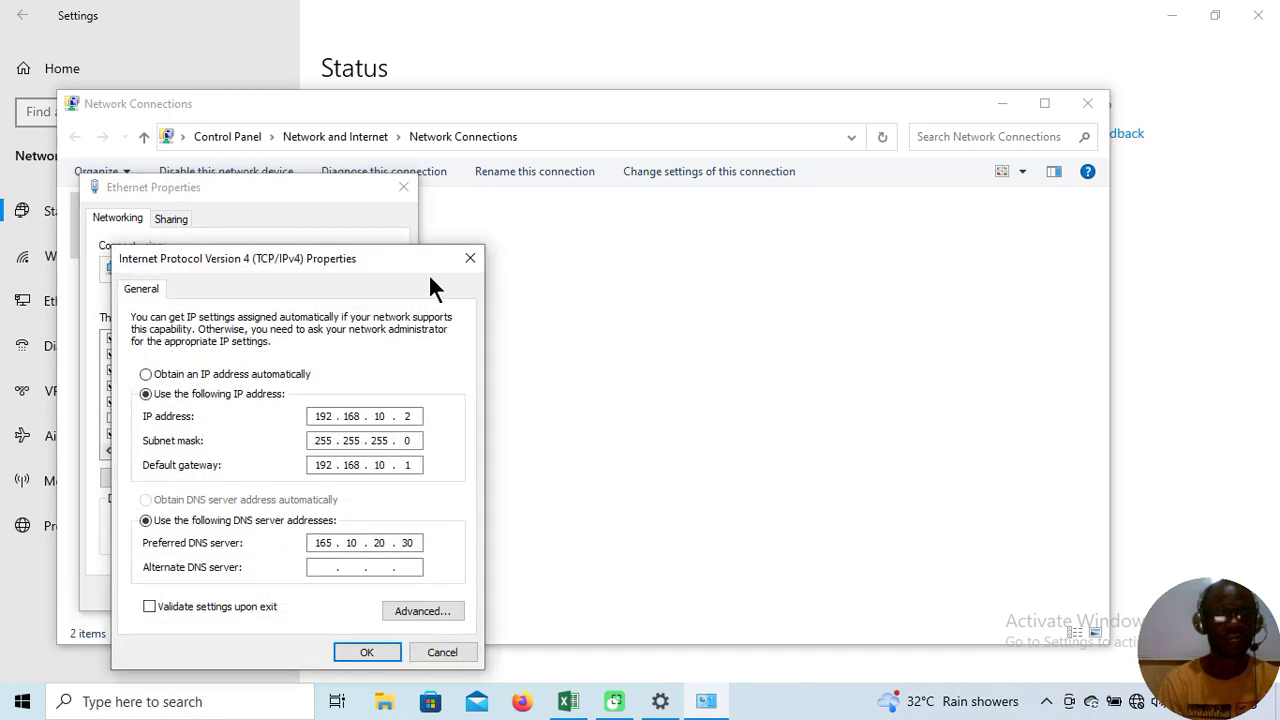
left_click(469, 262)
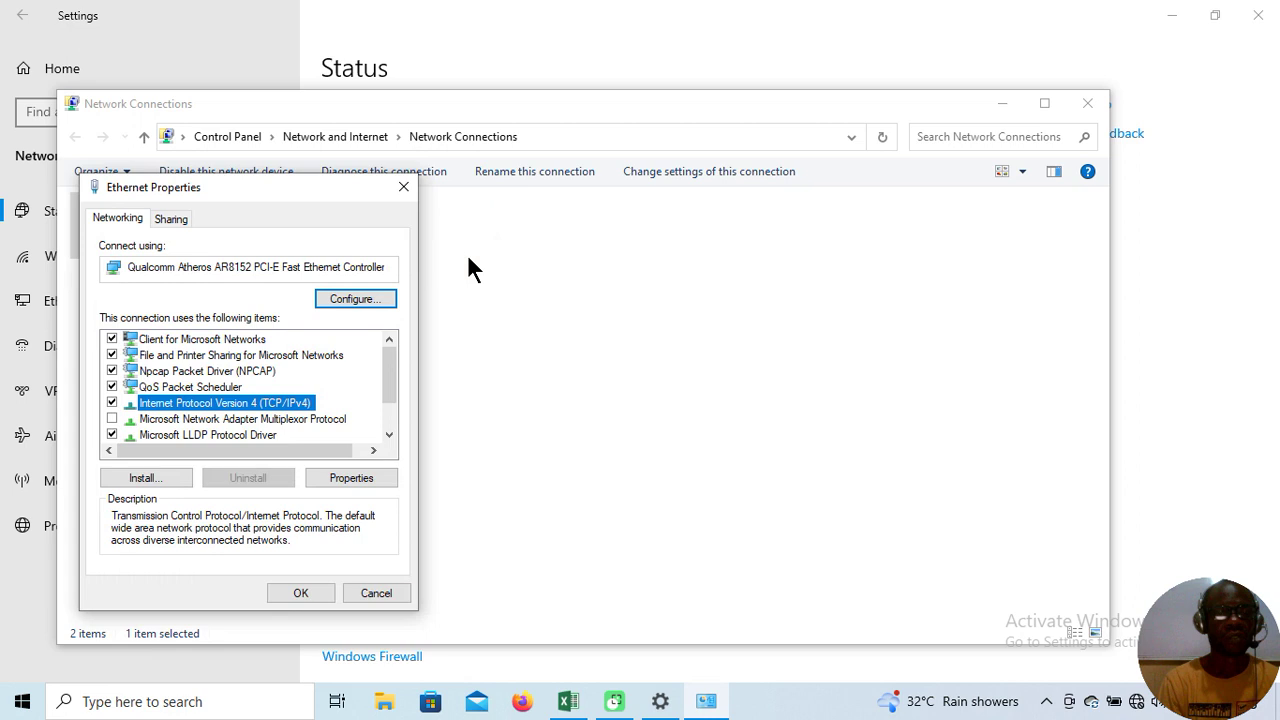
left_click(404, 188)
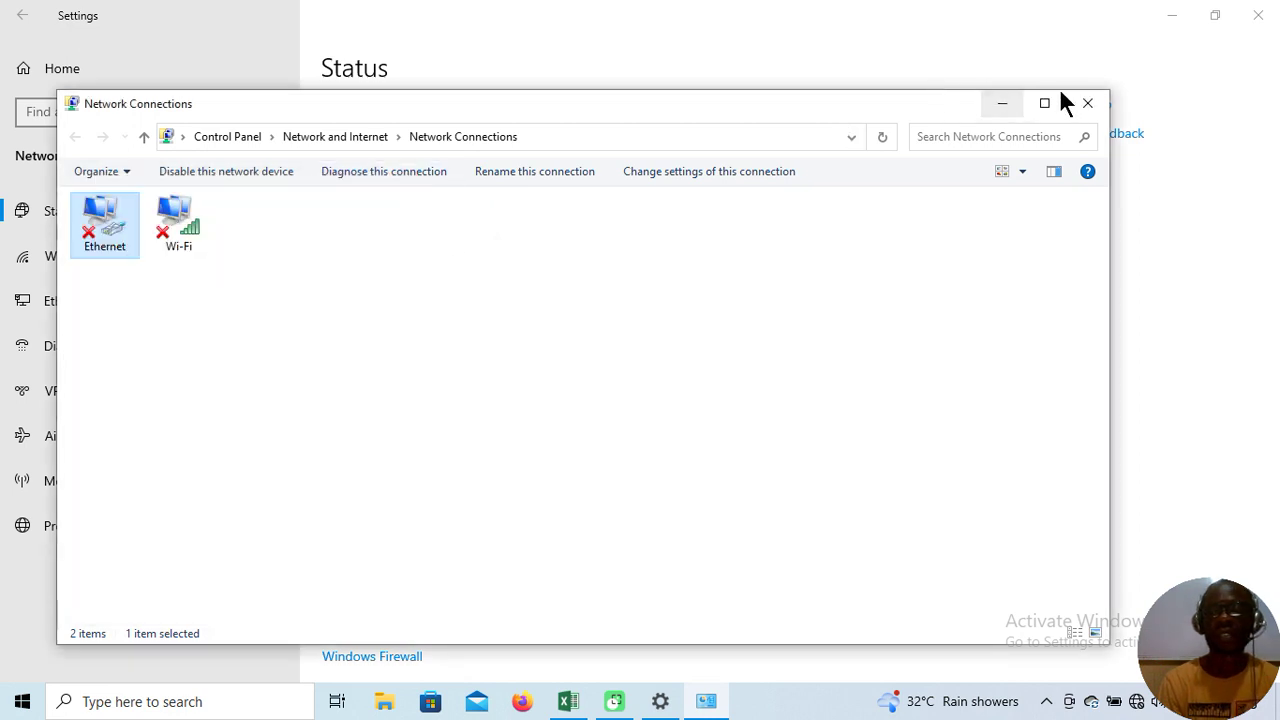
left_click(1091, 104)
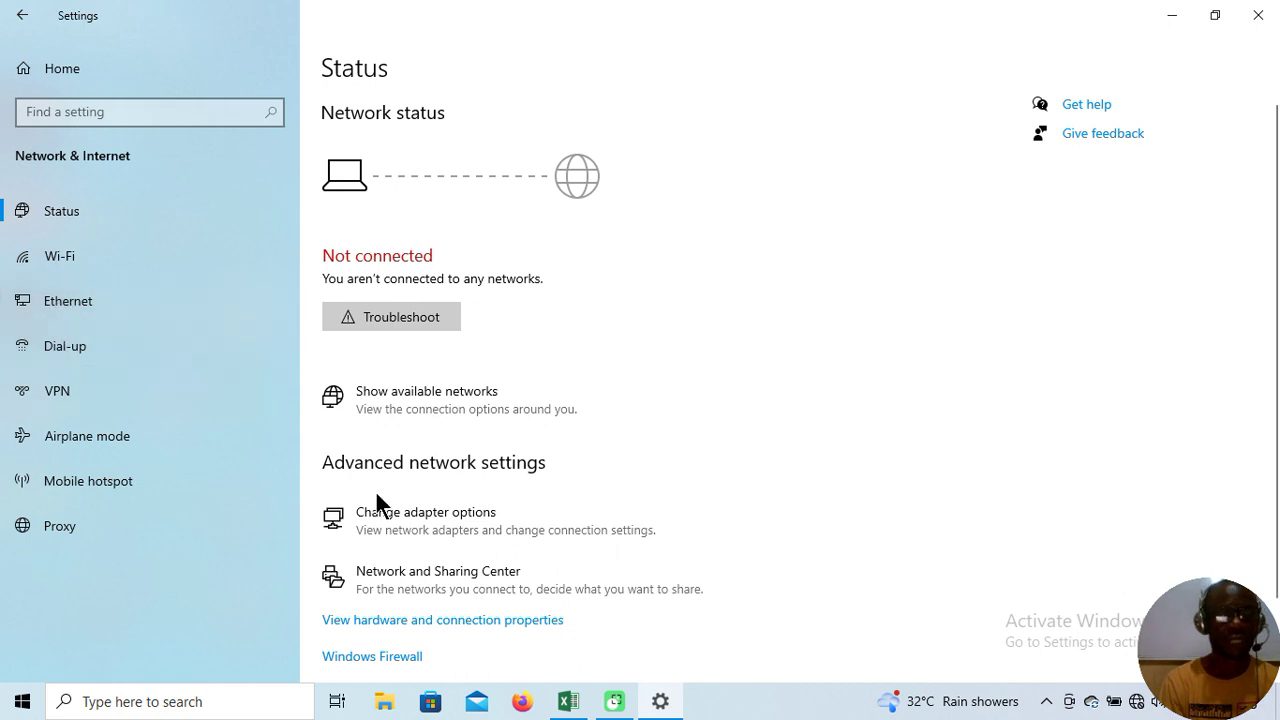
Review the Ethernet connection's IP settings in the Network & Internet settings, including the subnet prefix length in the edit form, and close the form.
left_click(76, 298)
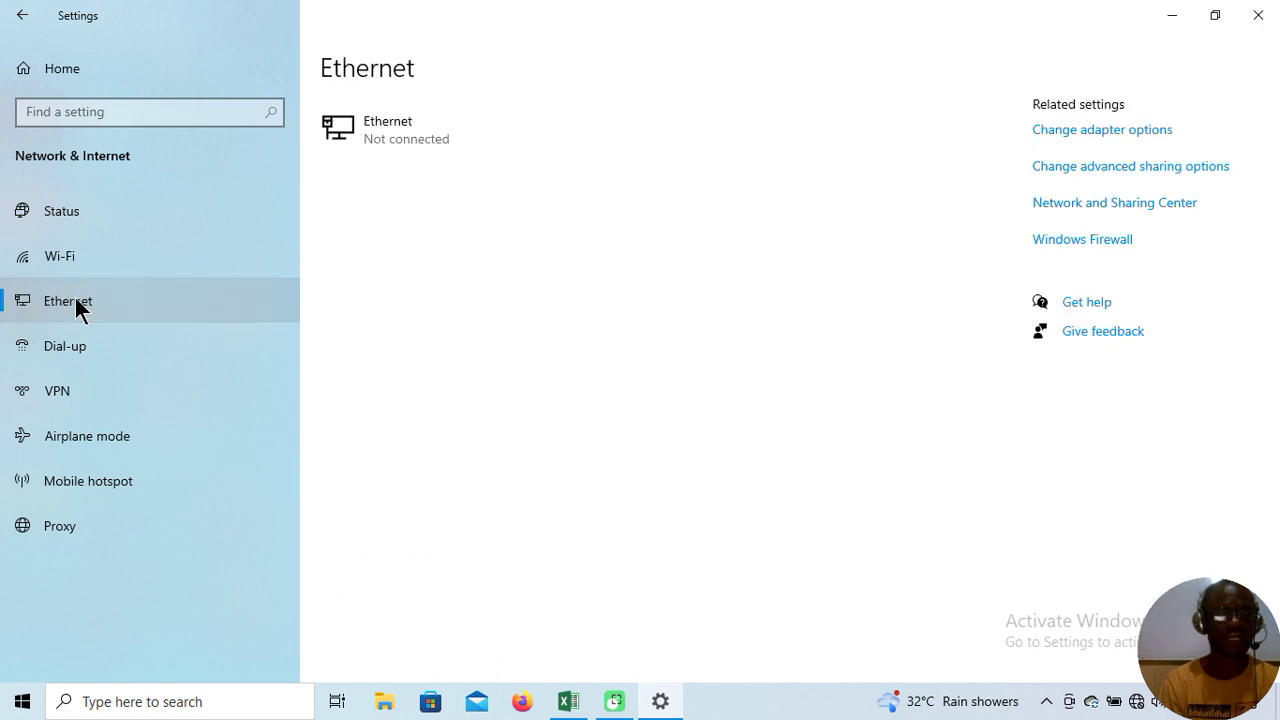
left_click(366, 131)
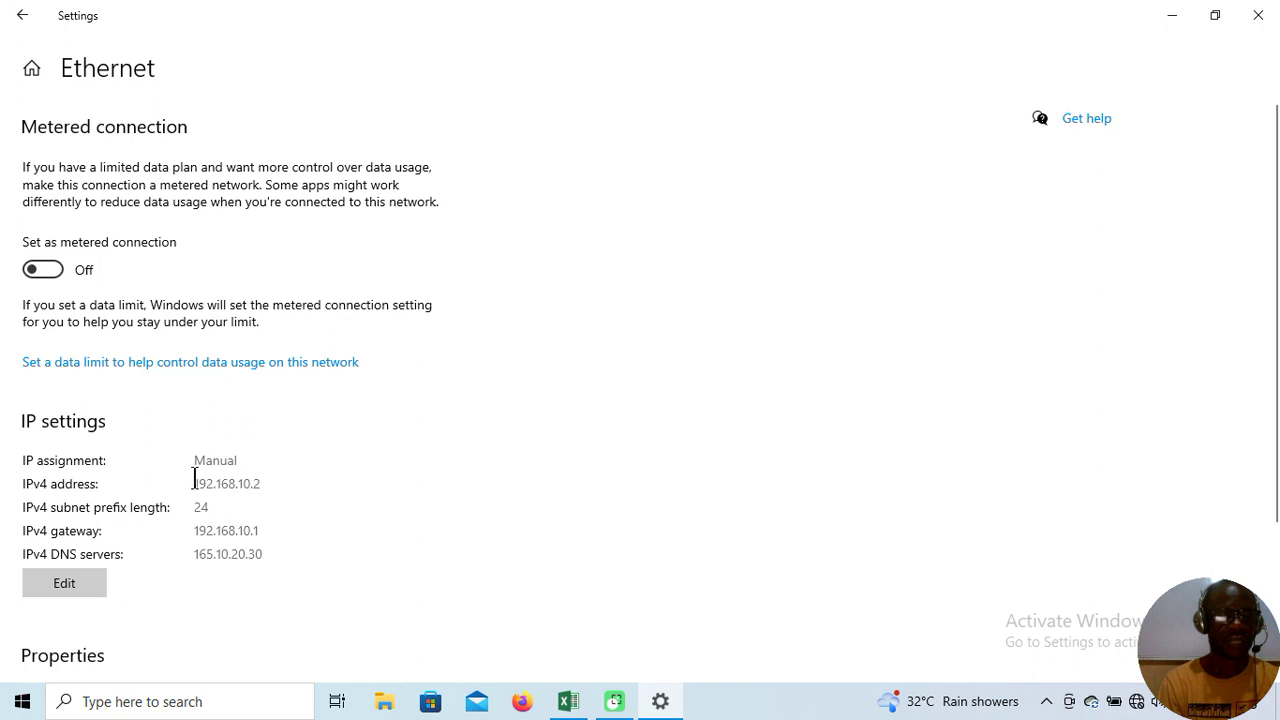
left_click(68, 585)
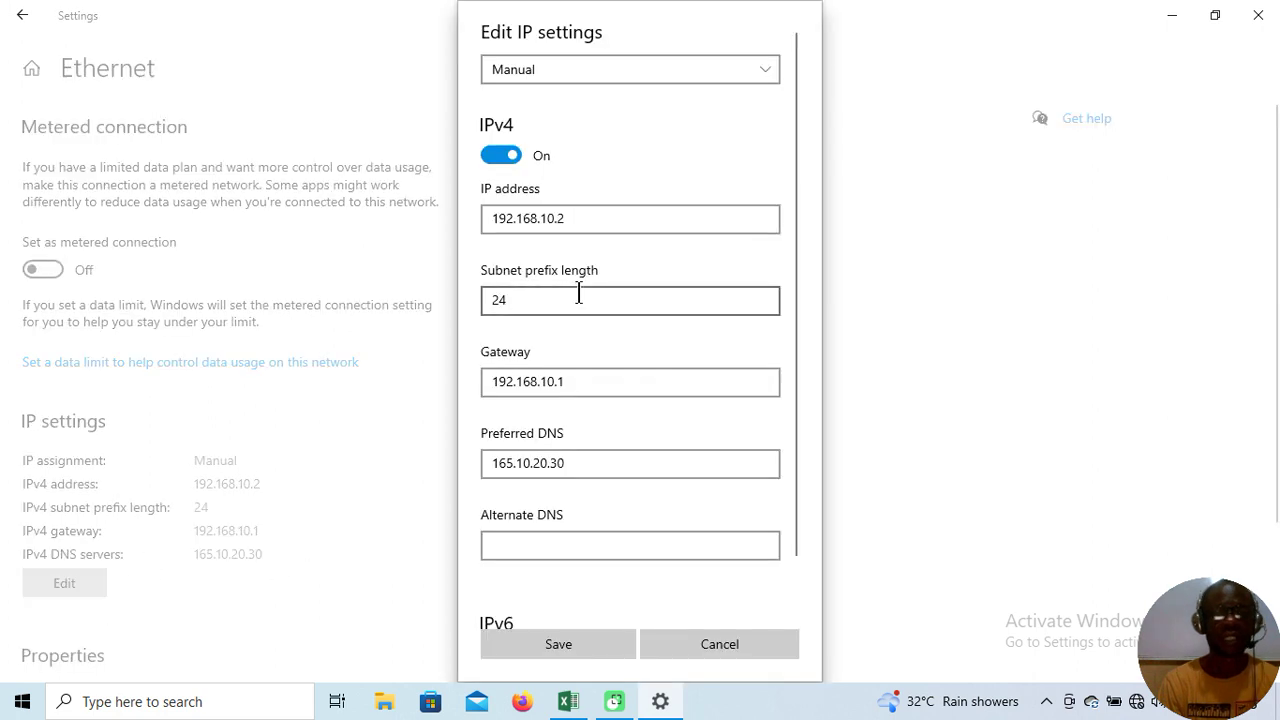
left_click(508, 299)
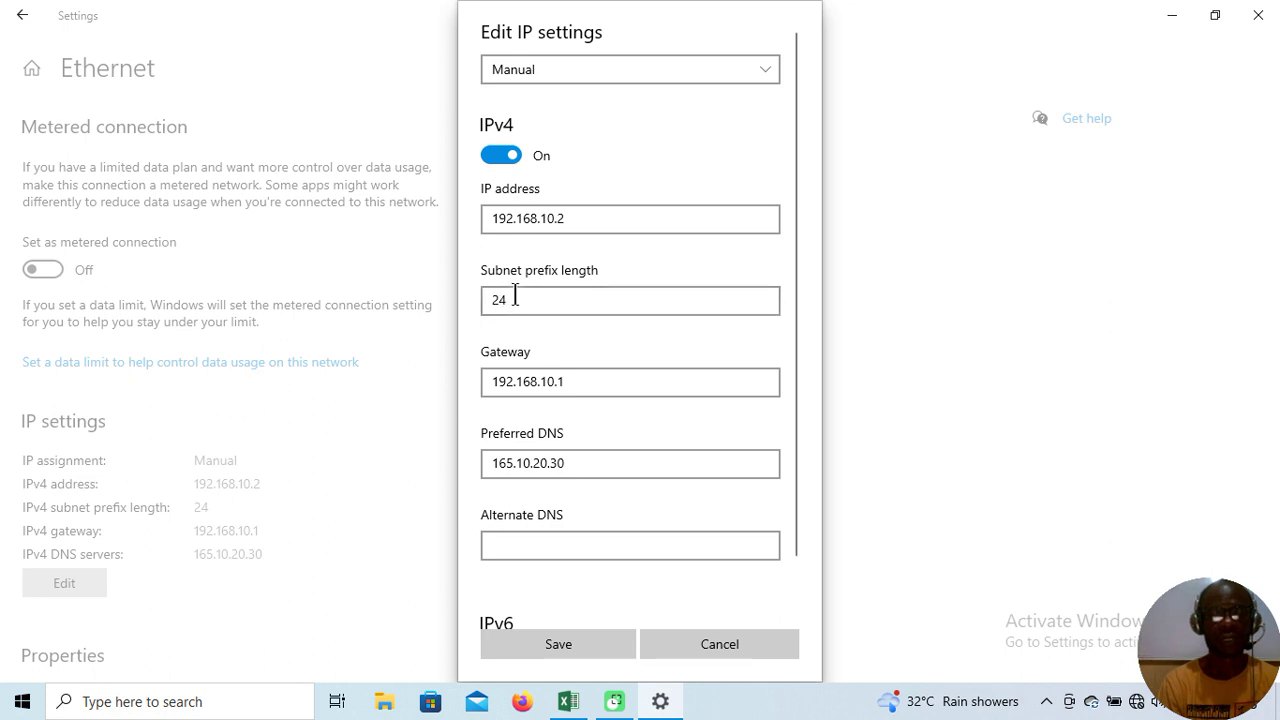
left_click(565, 638)
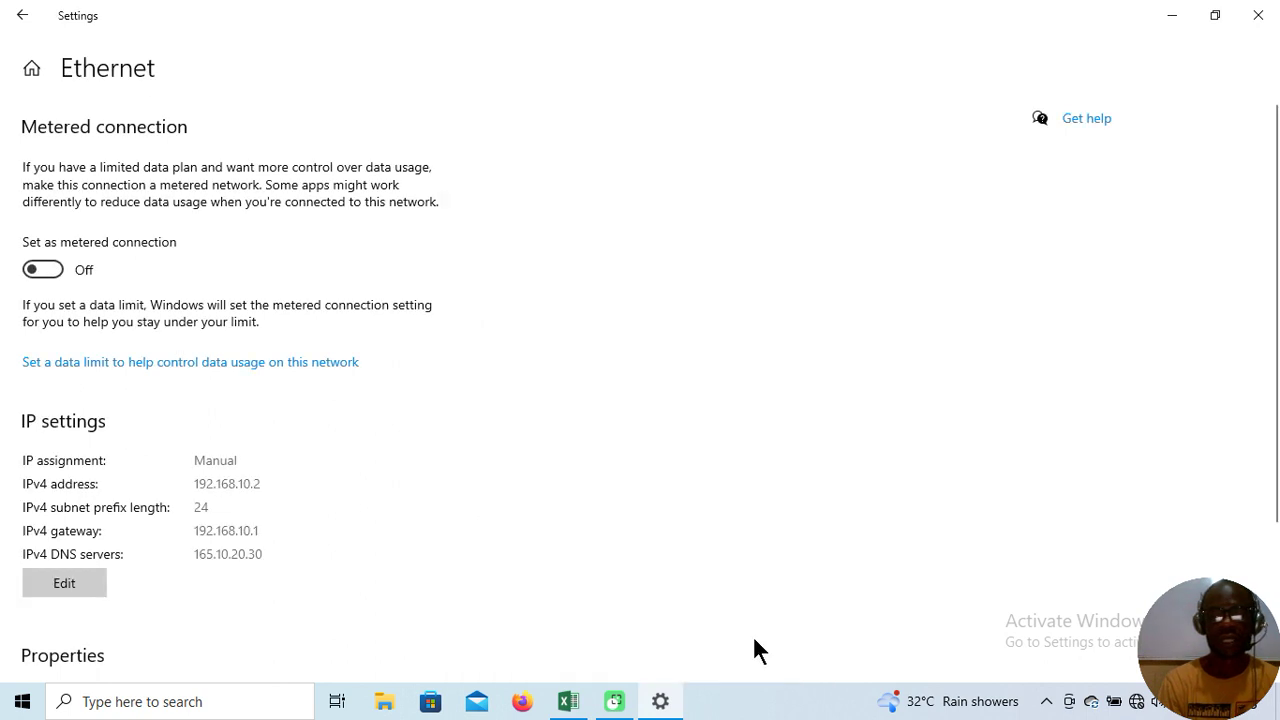
left_click(1046, 702)
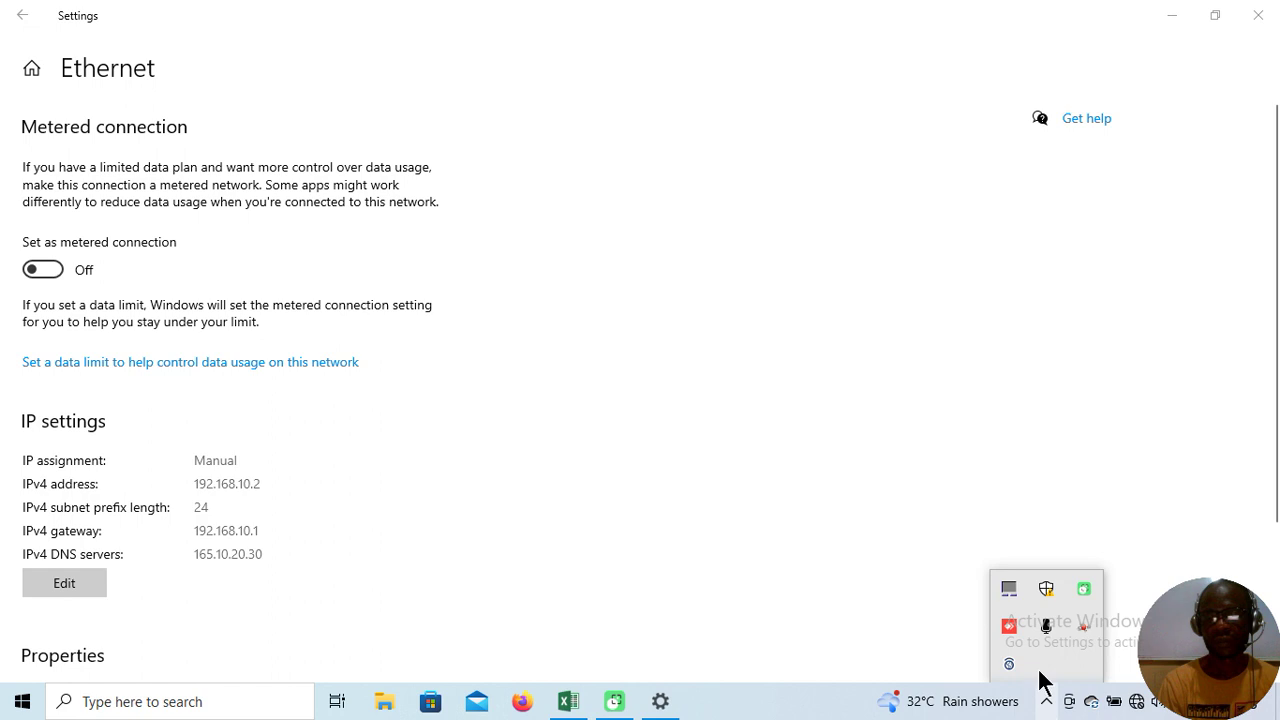
right_click(1084, 592)
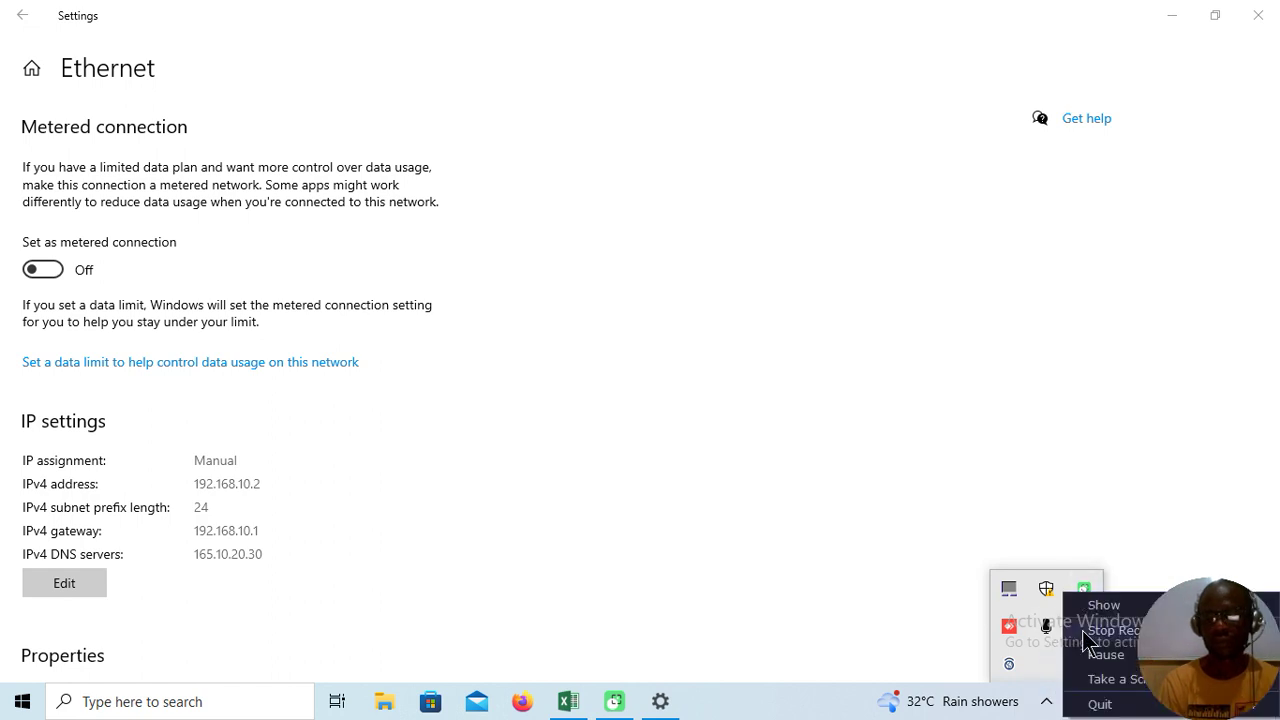